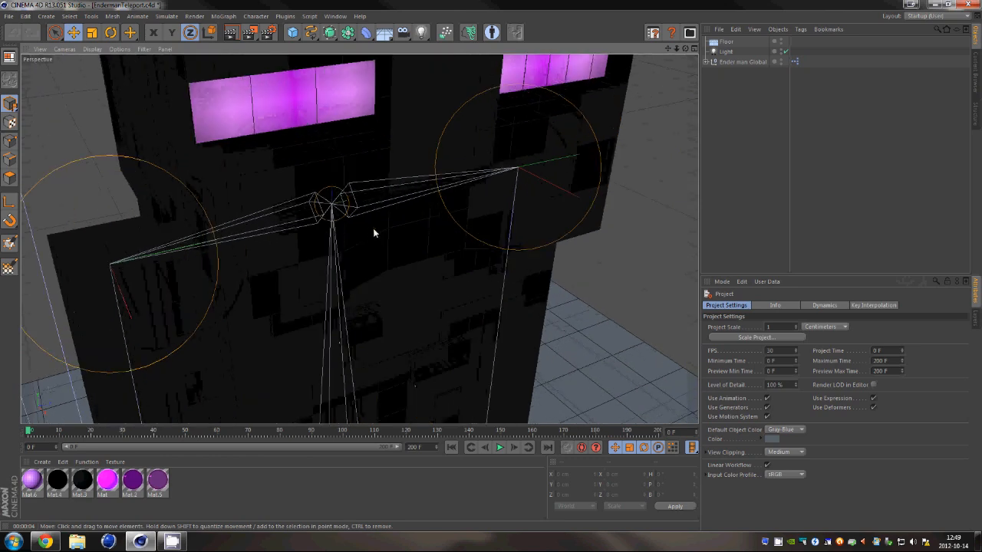
Examine the Enderman rig from several angles and render a preview of the full figure in the viewport.
{"action": "middle_click_drag", "start_coordinate": [332, 201], "coordinate": [351, 236], "text": "alt"}
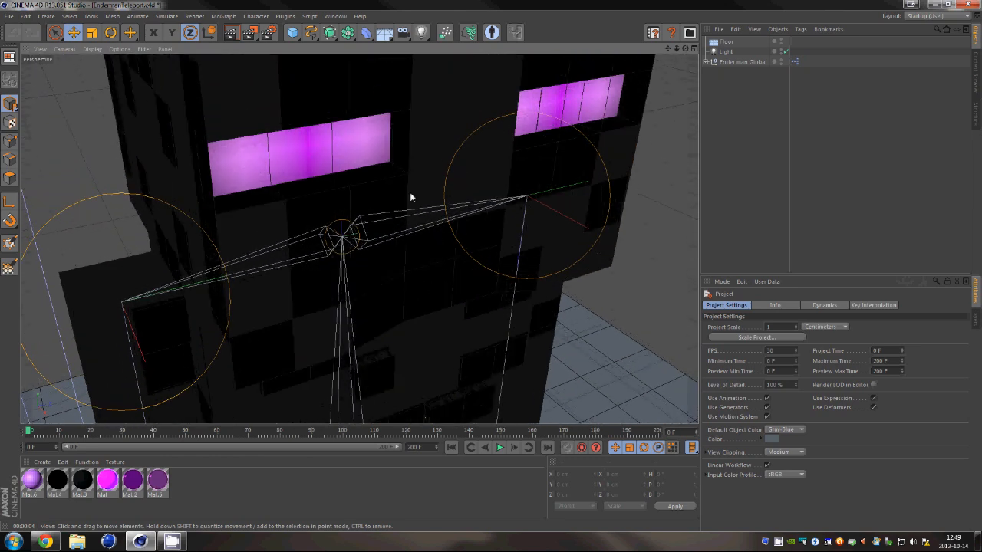
{"action": "mouse_move", "coordinate": [256, 226]}
{"action": "left_mouse_down", "text": "alt"}
{"action": "mouse_move", "coordinate": [350, 243]}
{"action": "mouse_move", "coordinate": [371, 262]}
{"action": "mouse_move", "coordinate": [492, 270]}
{"action": "mouse_move", "coordinate": [463, 273]}
{"action": "left_mouse_up", "text": "alt"}
{"action": "left_click_drag", "start_coordinate": [337, 298], "coordinate": [446, 295], "text": "alt"}
{"action": "right_click_drag", "start_coordinate": [436, 272], "coordinate": [315, 338], "text": "alt"}
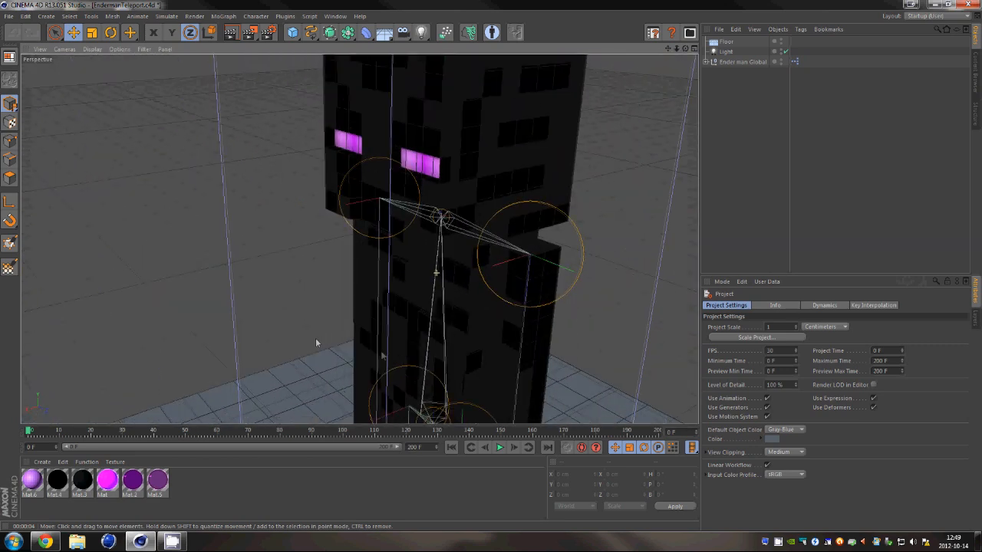
{"action": "left_click_drag", "start_coordinate": [359, 237], "coordinate": [434, 287], "text": "alt"}
{"action": "right_click_drag", "start_coordinate": [460, 269], "coordinate": [326, 300], "text": "alt"}
{"action": "middle_click_drag", "start_coordinate": [494, 303], "coordinate": [490, 205], "text": "alt"}
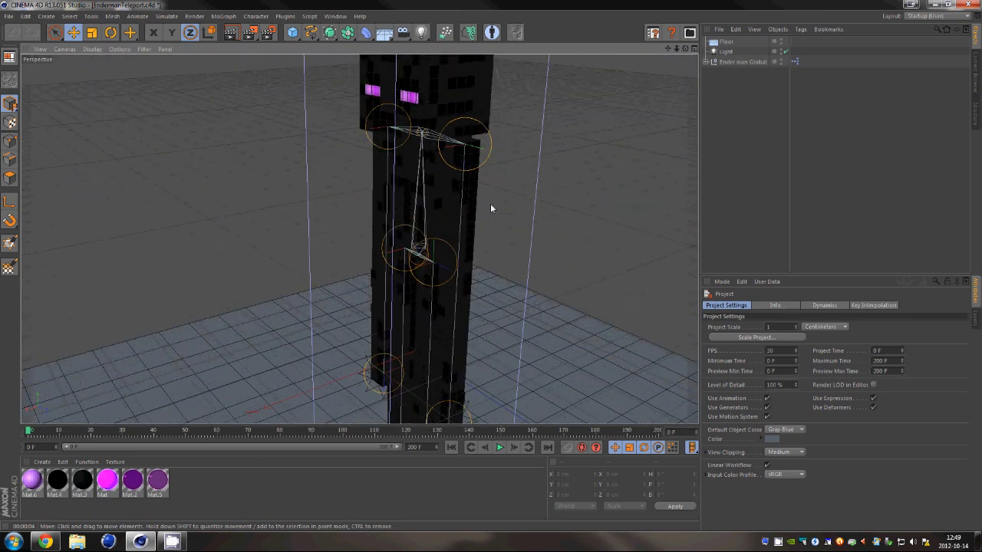
{"action": "right_click_drag", "start_coordinate": [508, 197], "coordinate": [420, 219], "text": "alt"}
{"action": "key", "text": "ctrl+r"}
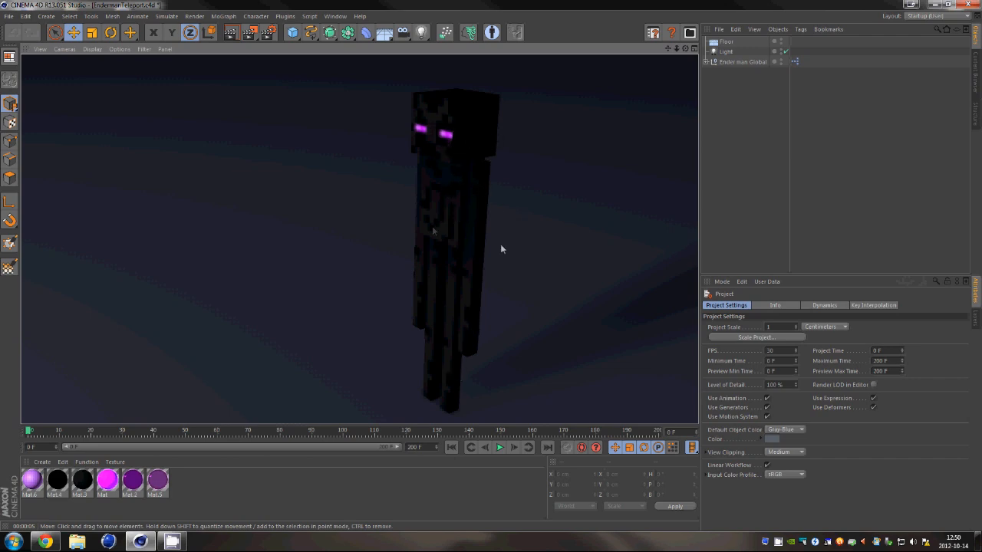
Enable the Ender Walk motion object inside the Enderman Global null.
{"action": "left_click_drag", "start_coordinate": [561, 259], "coordinate": [409, 195], "text": "alt"}
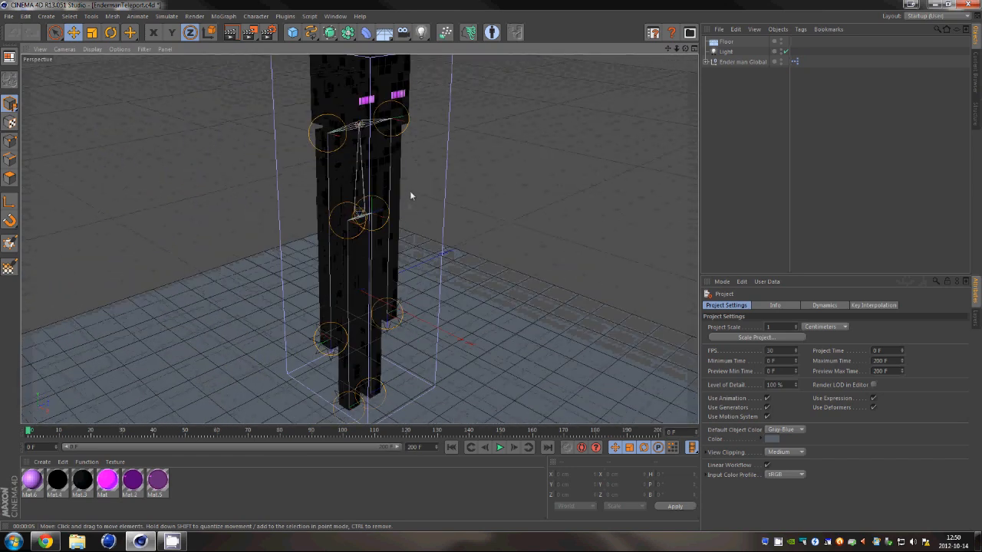
{"action": "left_click_drag", "start_coordinate": [475, 181], "coordinate": [483, 223], "text": "alt"}
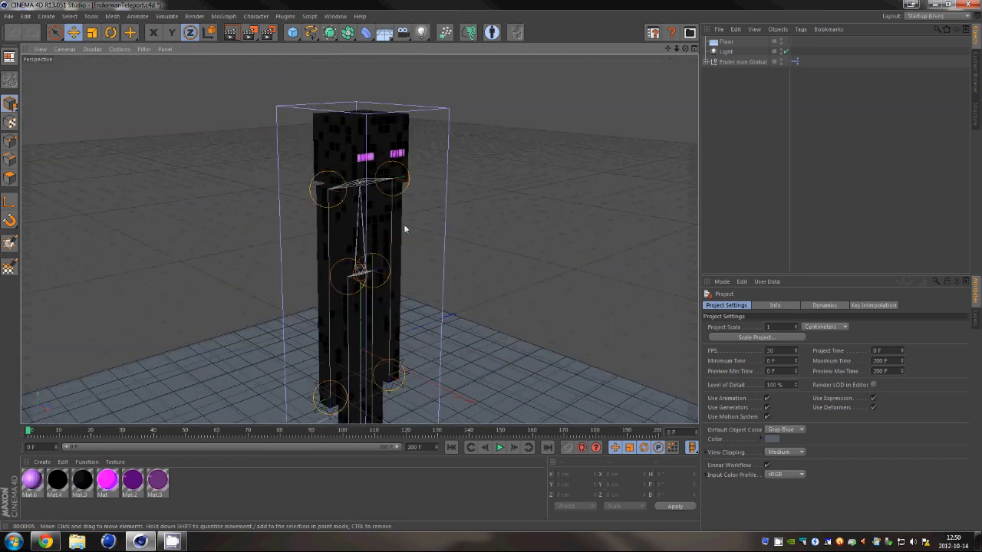
{"action": "left_click", "coordinate": [705, 61]}
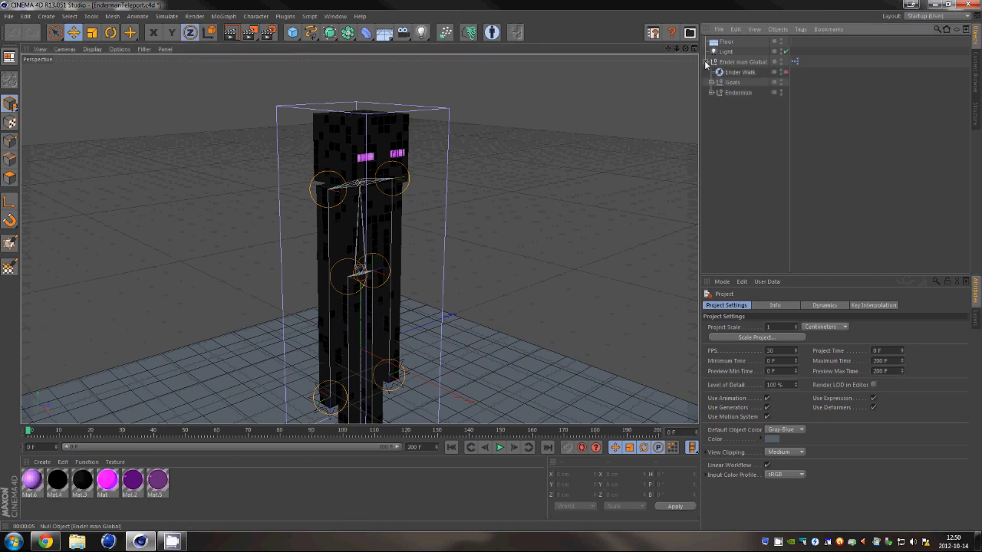
{"action": "left_click", "coordinate": [749, 75]}
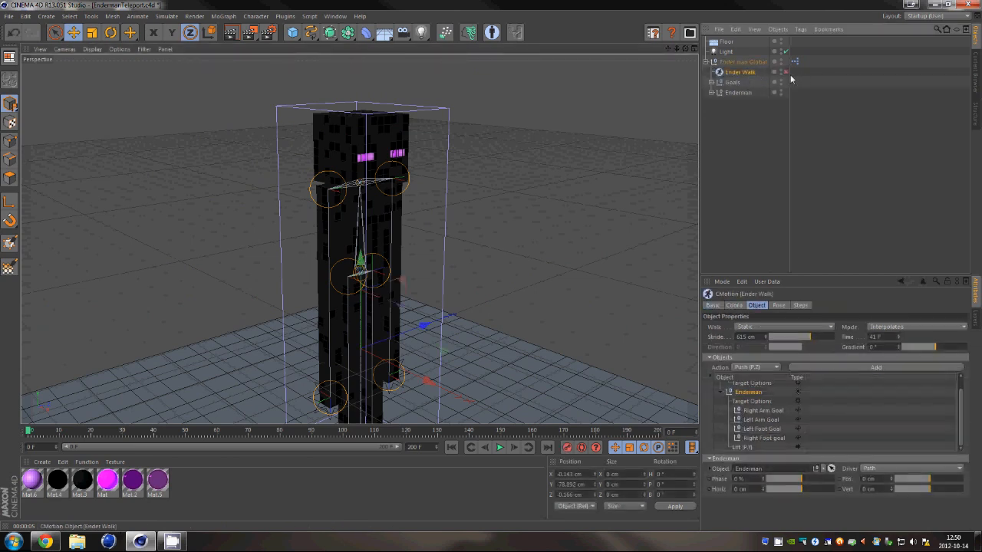
{"action": "left_click", "coordinate": [786, 72]}
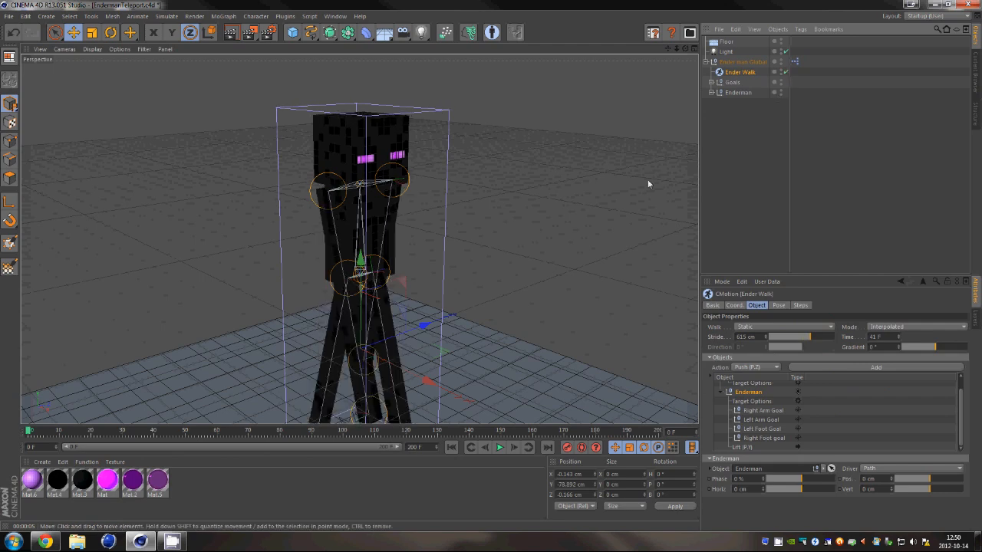
Play the walk animation while shortening the walk's time and setting its stride to 1000 cm.
{"action": "middle_click_drag", "start_coordinate": [507, 291], "coordinate": [480, 160], "text": "alt"}
{"action": "left_click_drag", "start_coordinate": [436, 225], "coordinate": [472, 174], "text": "alt"}
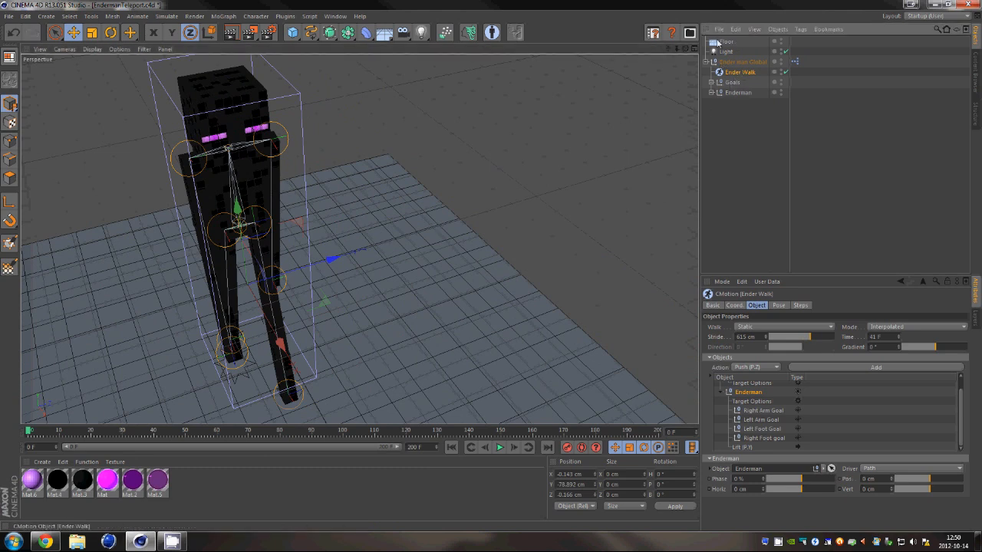
{"action": "left_click_drag", "start_coordinate": [532, 161], "coordinate": [495, 181], "text": "alt"}
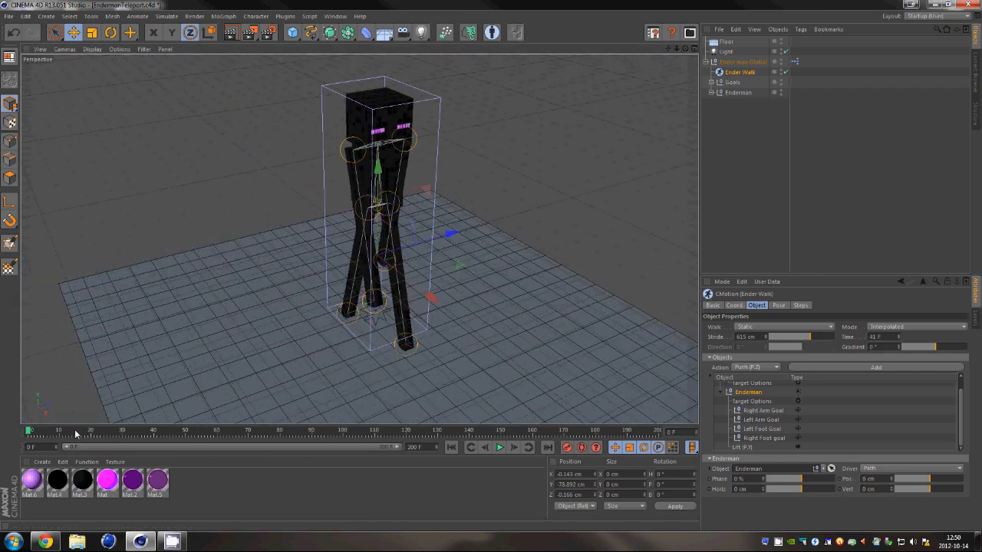
{"action": "left_click_drag", "start_coordinate": [75, 434], "coordinate": [115, 437]}
{"action": "left_click", "coordinate": [500, 447]}
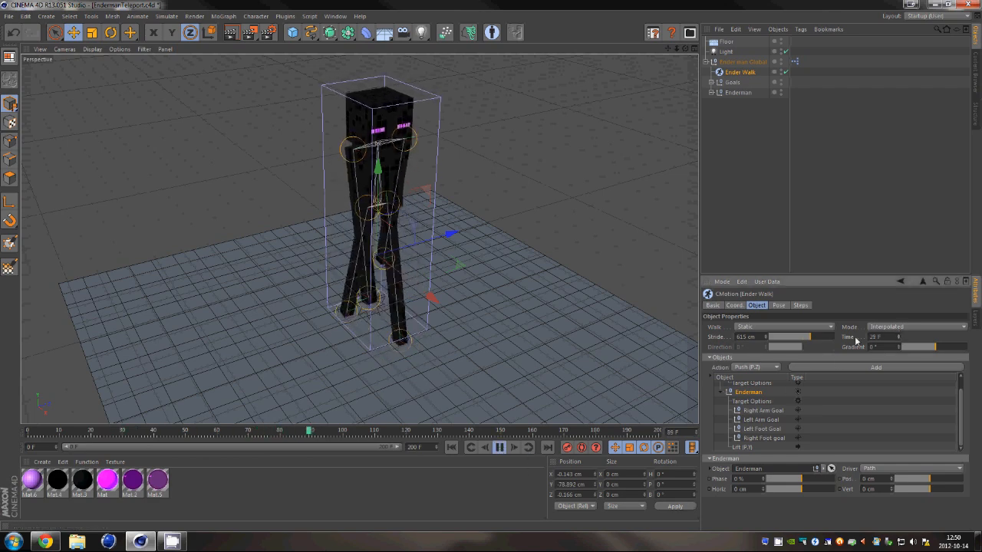
{"action": "left_click_drag", "start_coordinate": [795, 340], "coordinate": [839, 342]}
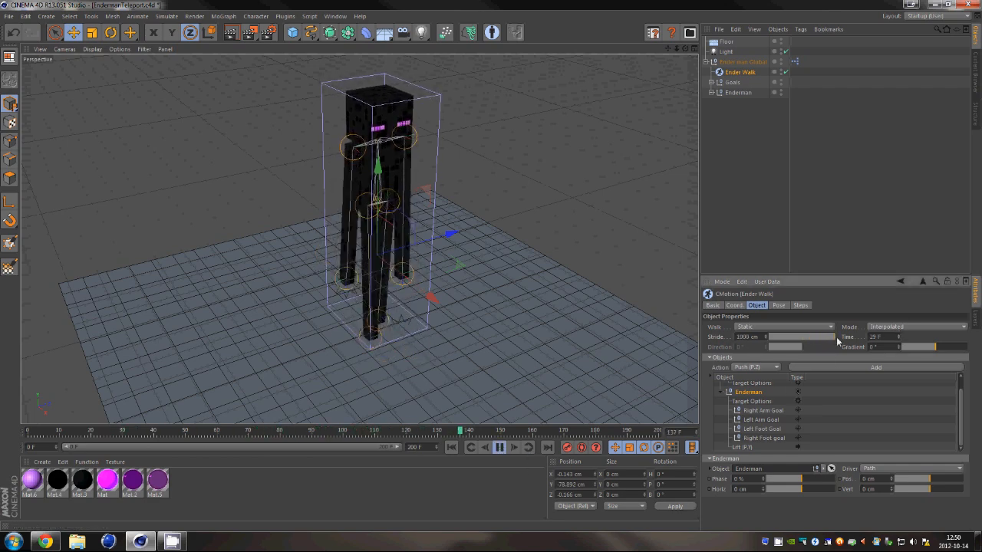
Set the Enderman's Lift (P.Y) action to 5 cm and stop the playback.
{"action": "left_click", "coordinate": [748, 449]}
{"action": "left_click_drag", "start_coordinate": [823, 485], "coordinate": [805, 479]}
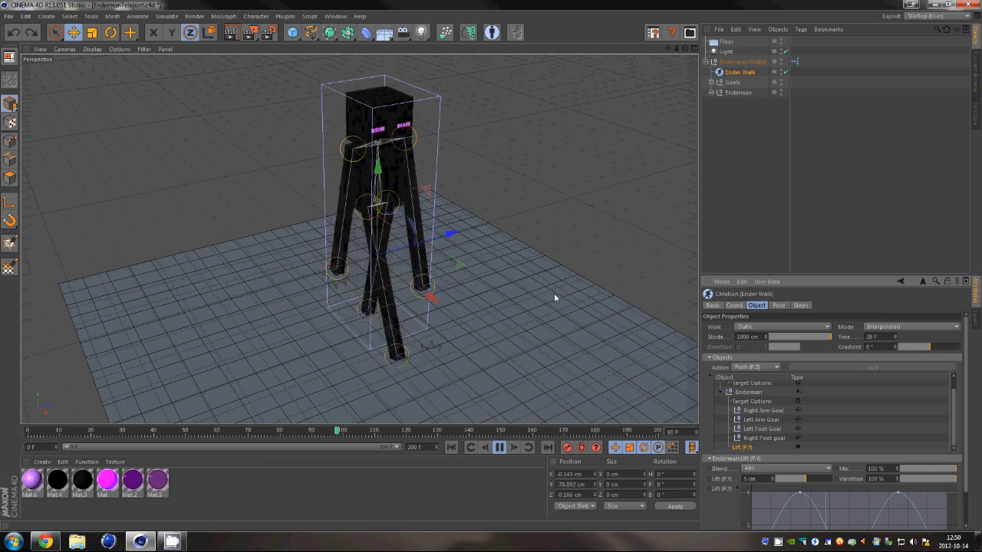
{"action": "left_click", "coordinate": [499, 447]}
Disable the Ender Walk motion object.
{"action": "scroll", "coordinate": [590, 186], "scroll_direction": "up", "scroll_amount": 2}
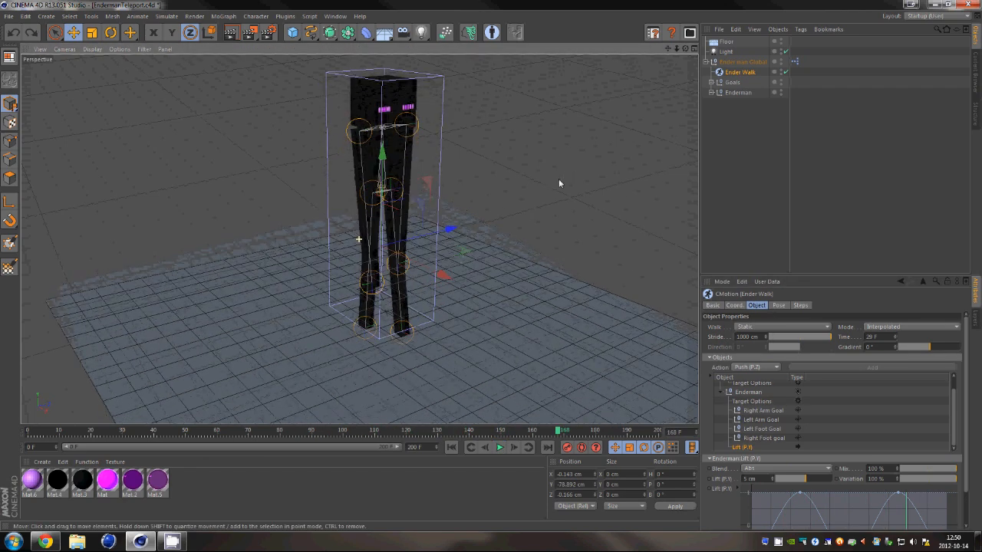
{"action": "left_click", "coordinate": [746, 73]}
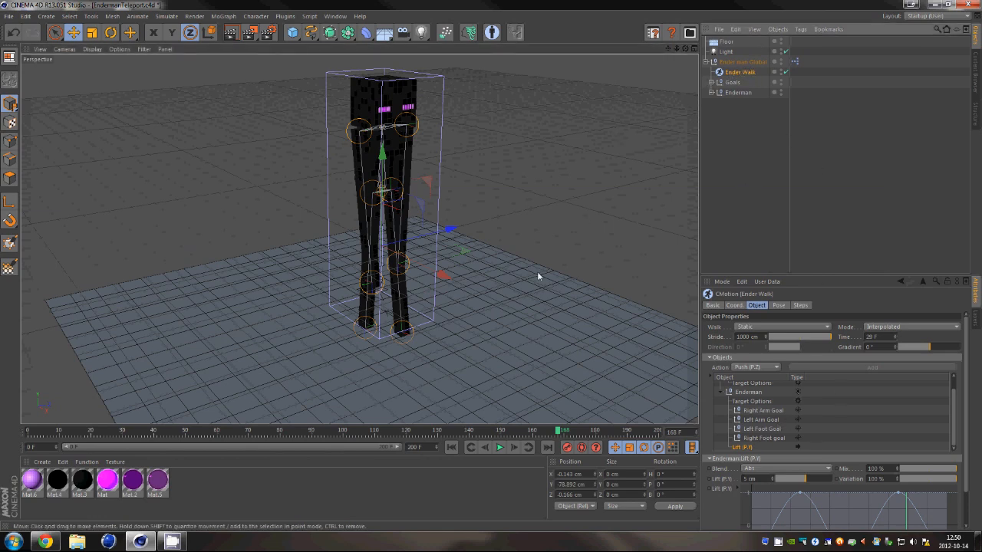
{"action": "left_click", "coordinate": [785, 72]}
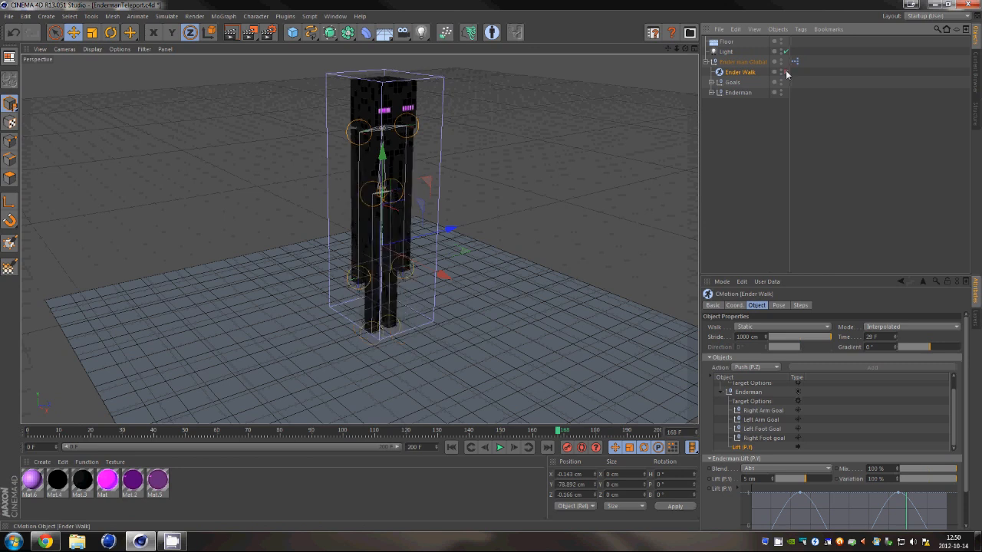
Test the Right Arm Goal from the Goals group by moving it, and undo the move.
{"action": "left_click", "coordinate": [711, 82]}
{"action": "left_click", "coordinate": [747, 92]}
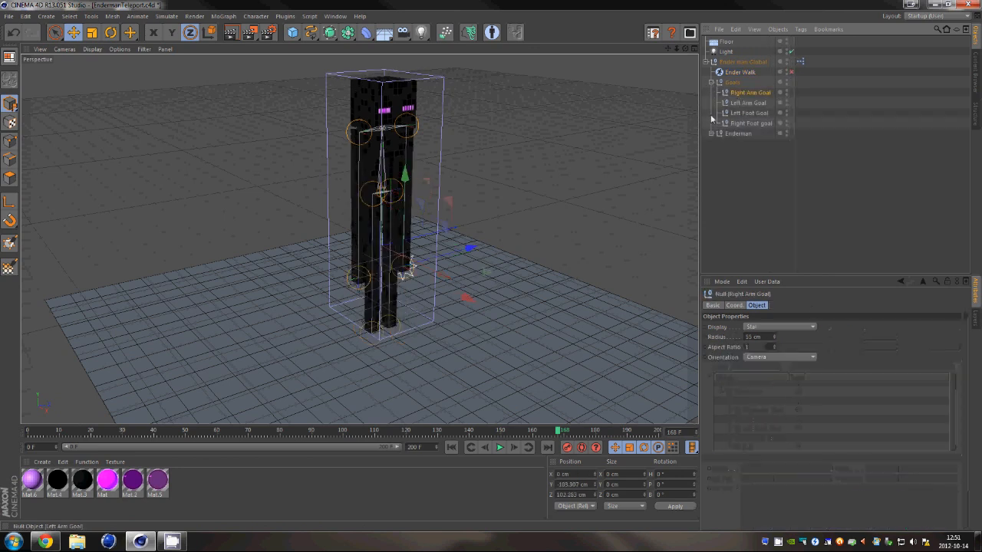
{"action": "key", "text": "e"}
{"action": "left_click_drag", "start_coordinate": [462, 298], "coordinate": [453, 260]}
{"action": "key", "text": "ctrl+z"}
Test the Left Foot Goal by moving it forward, and undo the move.
{"action": "left_click", "coordinate": [744, 114]}
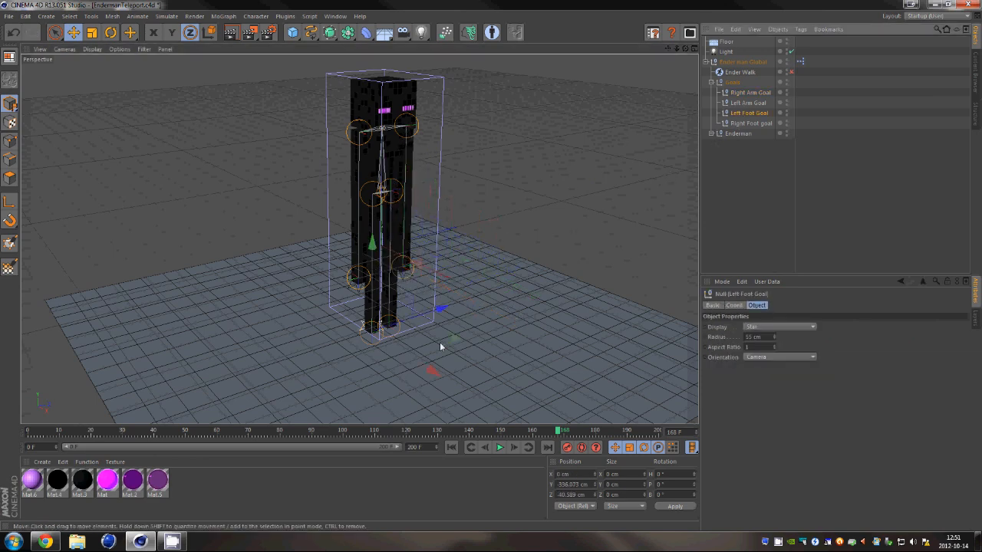
{"action": "left_click_drag", "start_coordinate": [433, 373], "coordinate": [468, 349]}
{"action": "key", "text": "ctrl+z"}
{"action": "left_click_drag", "start_coordinate": [607, 144], "coordinate": [502, 136], "text": "alt"}
{"action": "left_click", "coordinate": [758, 112]}
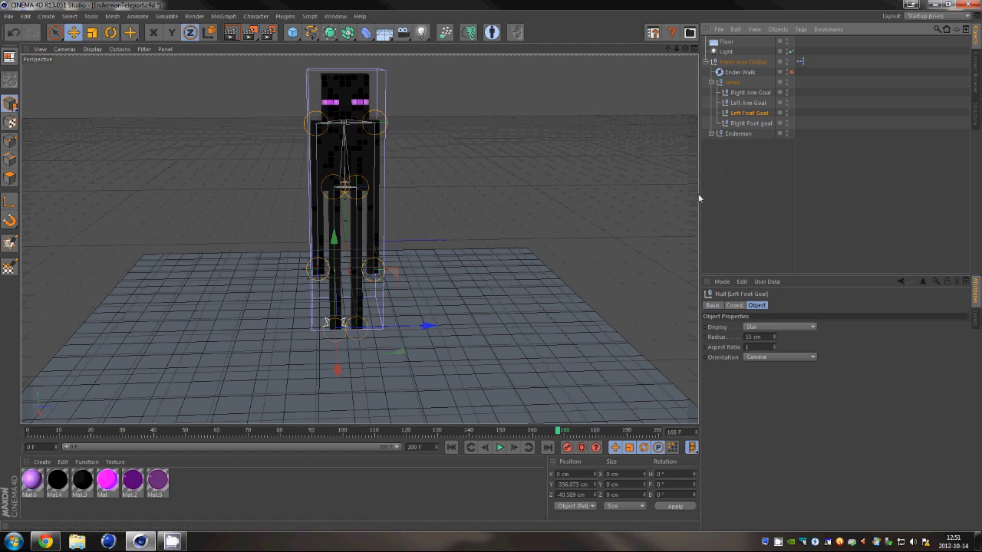
Select the Enderman's joints from BackBone through Left Arm and examine them in the Right and Perspective views.
{"action": "left_click", "coordinate": [711, 82]}
{"action": "left_click", "coordinate": [711, 93]}
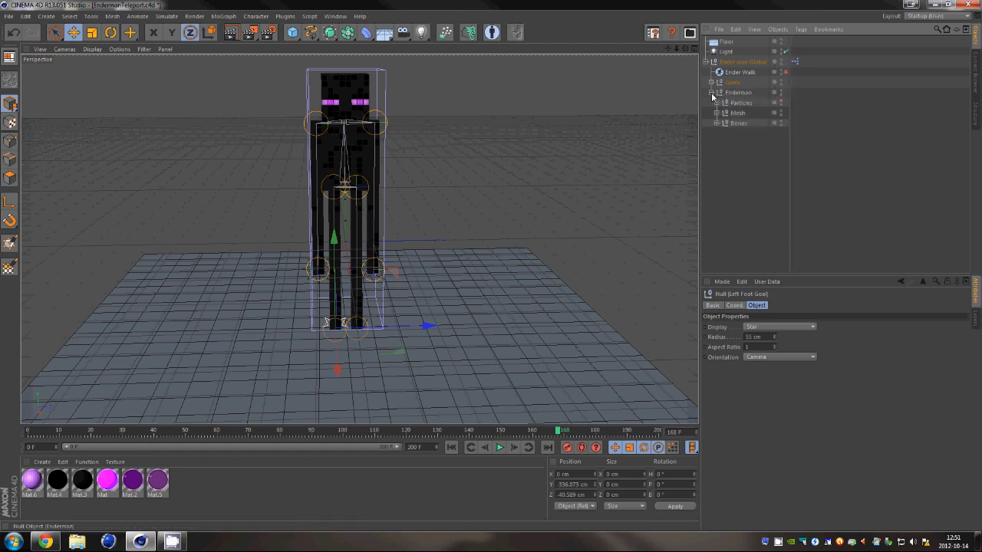
{"action": "left_click", "coordinate": [717, 123]}
{"action": "left_click", "coordinate": [746, 134]}
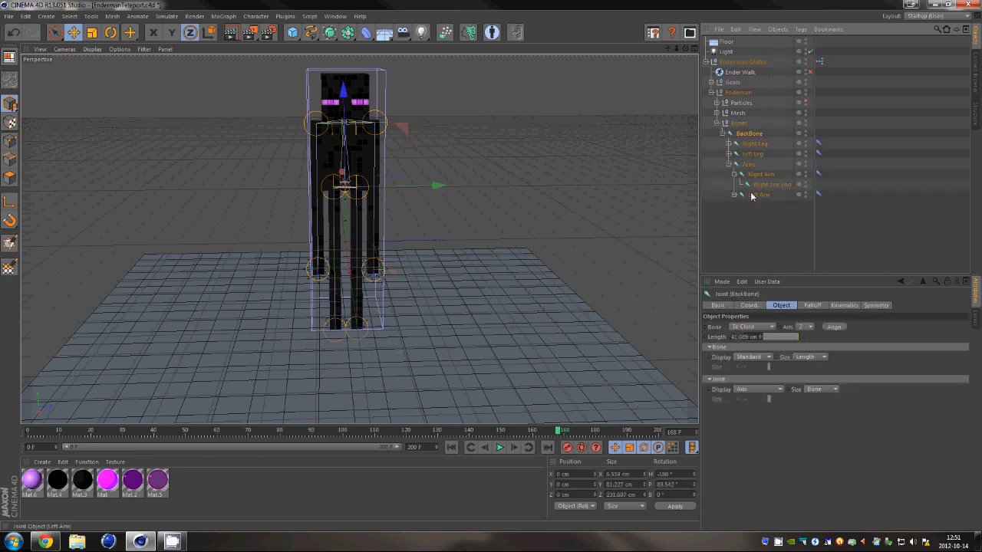
{"action": "left_click", "coordinate": [754, 195], "text": "shift"}
{"action": "middle_click", "coordinate": [560, 181]}
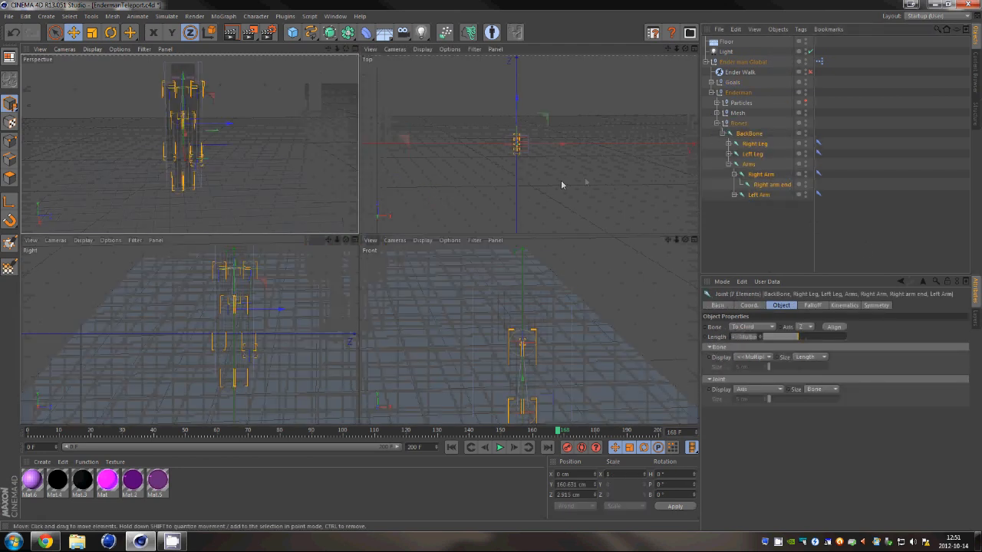
{"action": "middle_click", "coordinate": [311, 284]}
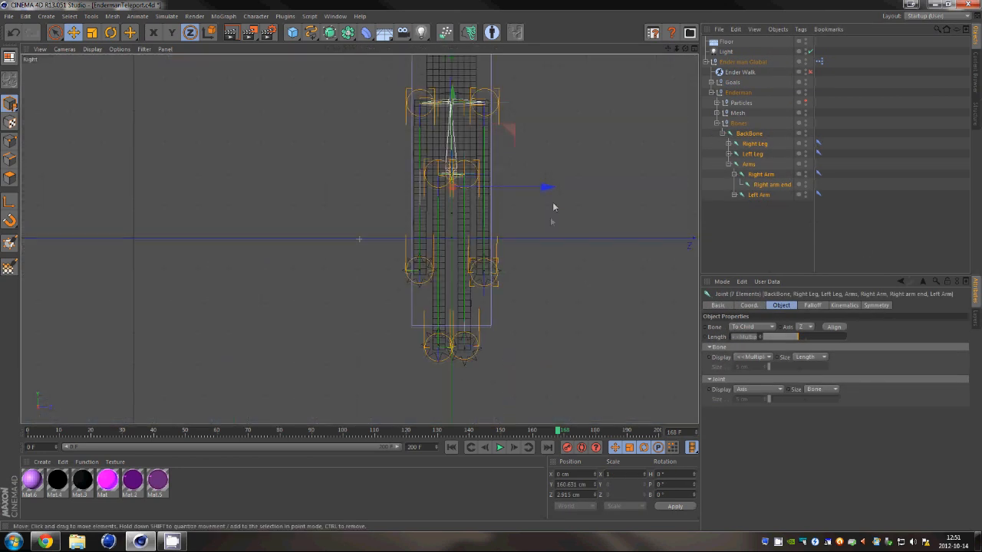
{"action": "middle_click_drag", "start_coordinate": [550, 207], "coordinate": [540, 248], "text": "alt"}
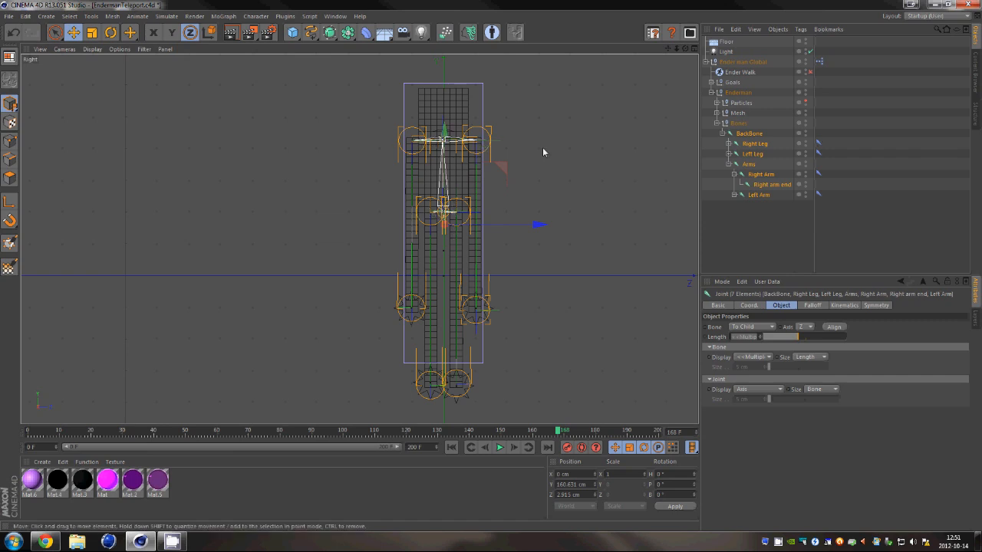
{"action": "middle_click", "coordinate": [482, 186]}
{"action": "middle_click", "coordinate": [276, 162]}
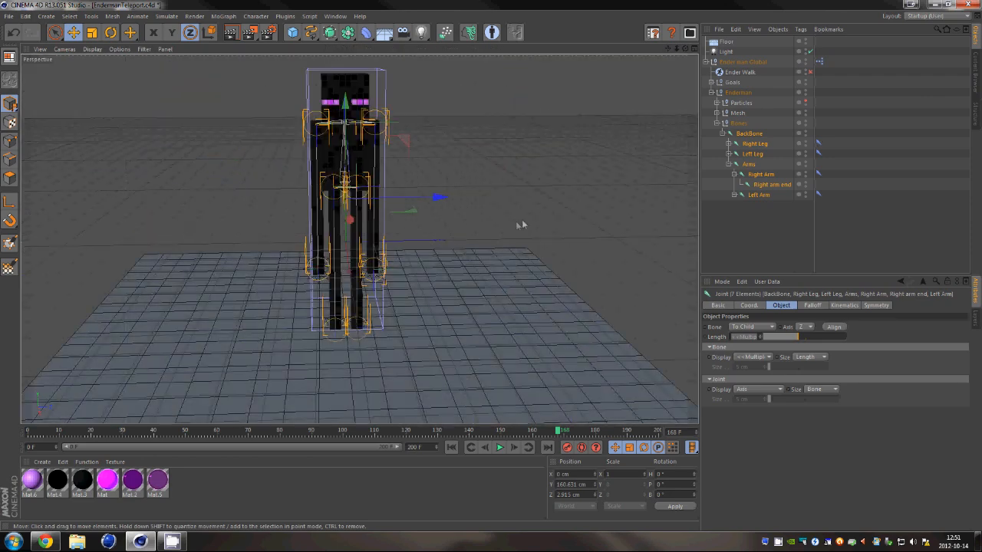
{"action": "left_click_drag", "start_coordinate": [522, 223], "coordinate": [486, 205], "text": "alt"}
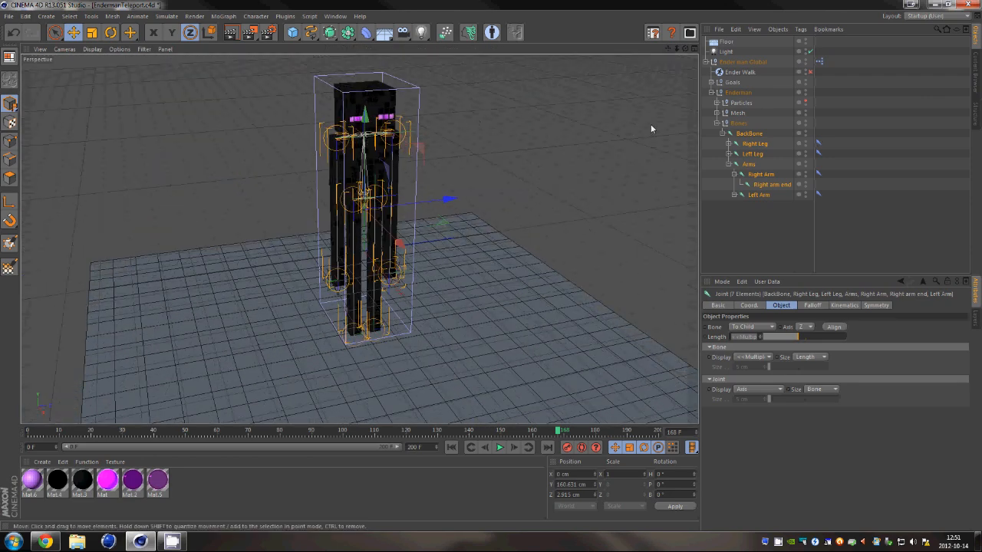
Try rotating the BackBone joint to bend the upper body, and undo the rotation.
{"action": "left_click", "coordinate": [742, 61]}
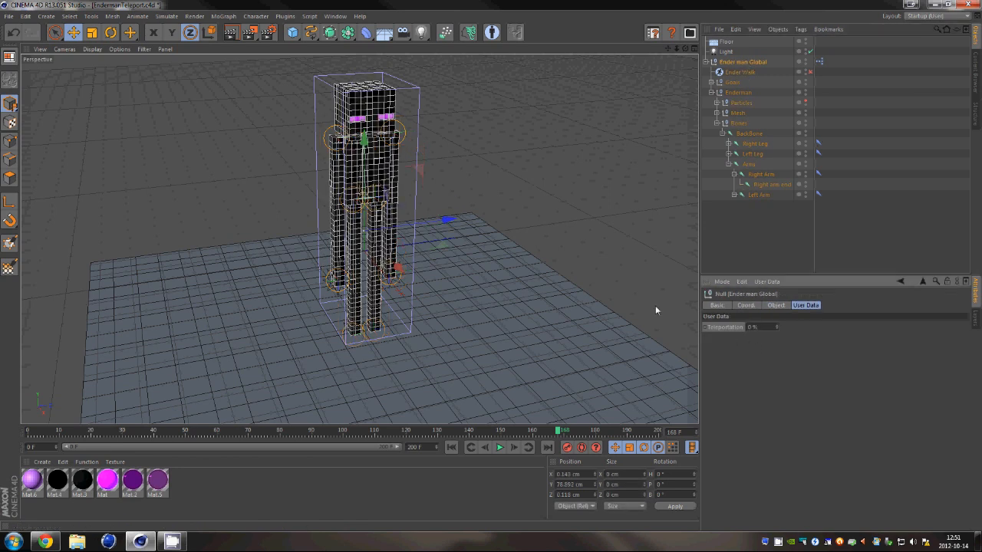
{"action": "left_click", "coordinate": [749, 133]}
{"action": "key", "text": "r"}
{"action": "left_click_drag", "start_coordinate": [379, 168], "coordinate": [392, 228]}
{"action": "key", "text": "ctrl+z"}
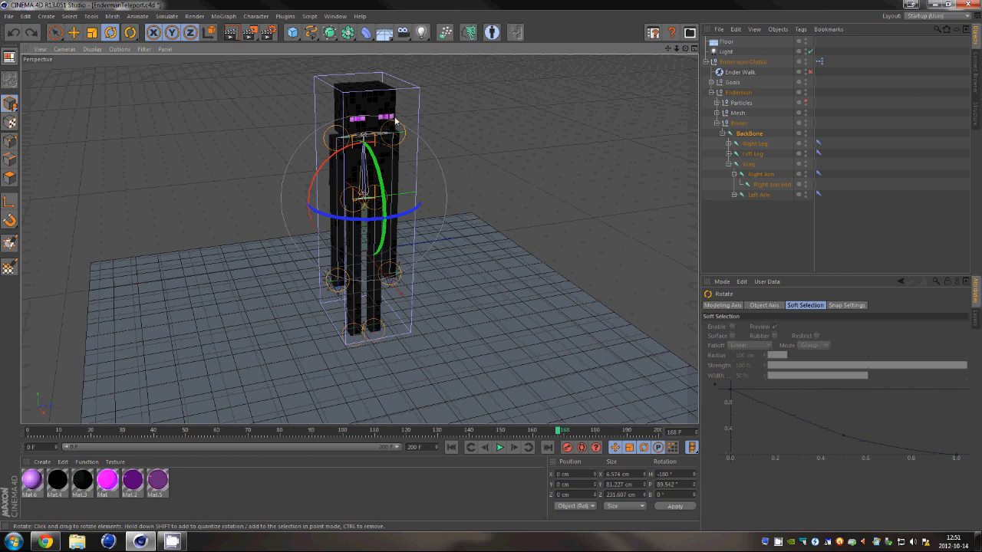
View the teleportation user data of Enderman Global and the contents of the Particles group.
{"action": "left_click", "coordinate": [740, 62]}
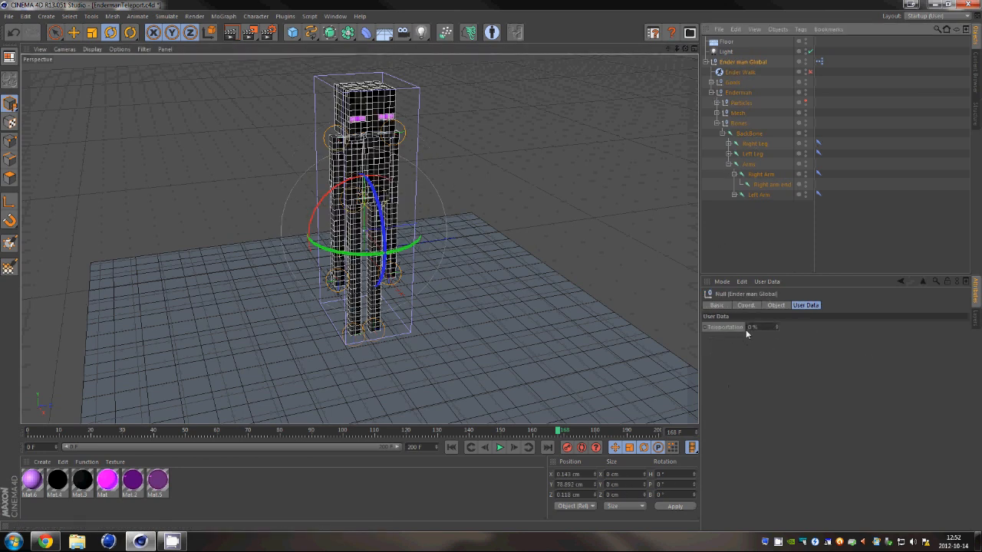
{"action": "left_click", "coordinate": [745, 328]}
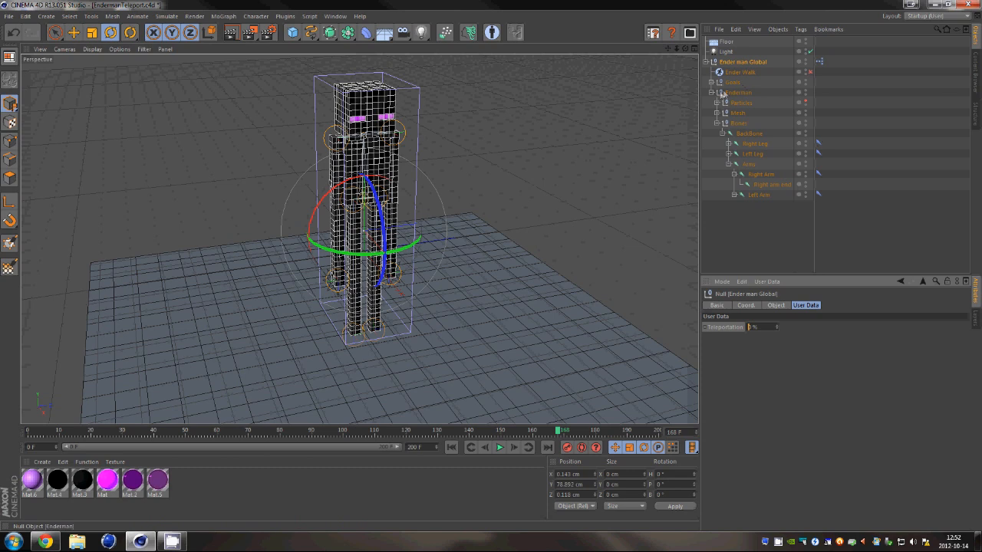
{"action": "left_click", "coordinate": [715, 125]}
{"action": "left_click", "coordinate": [717, 102]}
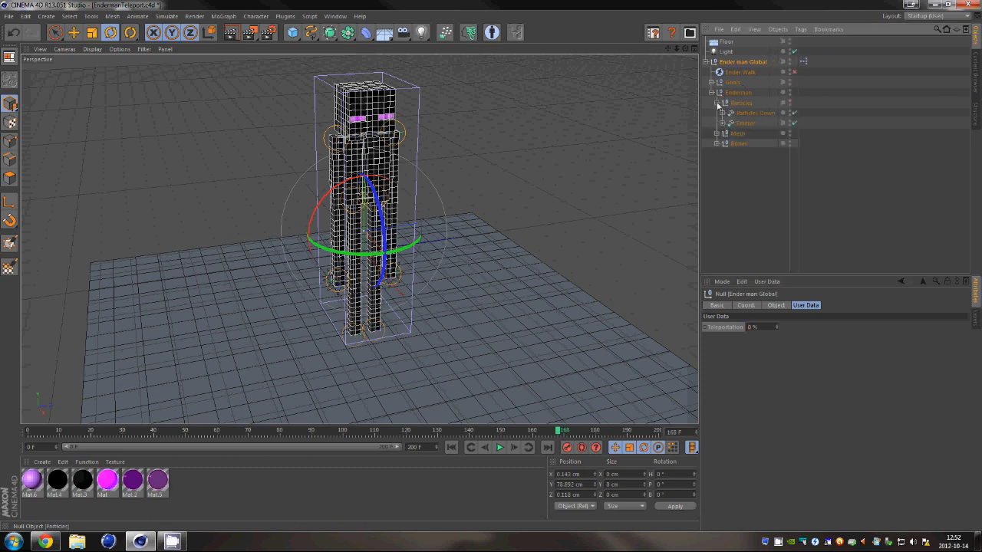
{"action": "left_click", "coordinate": [716, 102]}
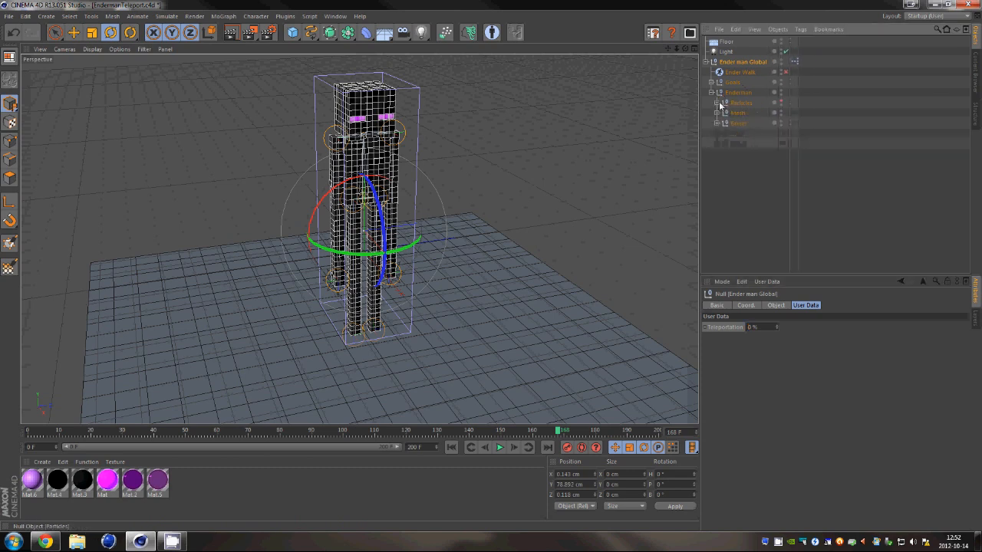
Expand the Mesh group and select all body part meshes from Leg Leg through Head.
{"action": "left_click", "coordinate": [716, 113]}
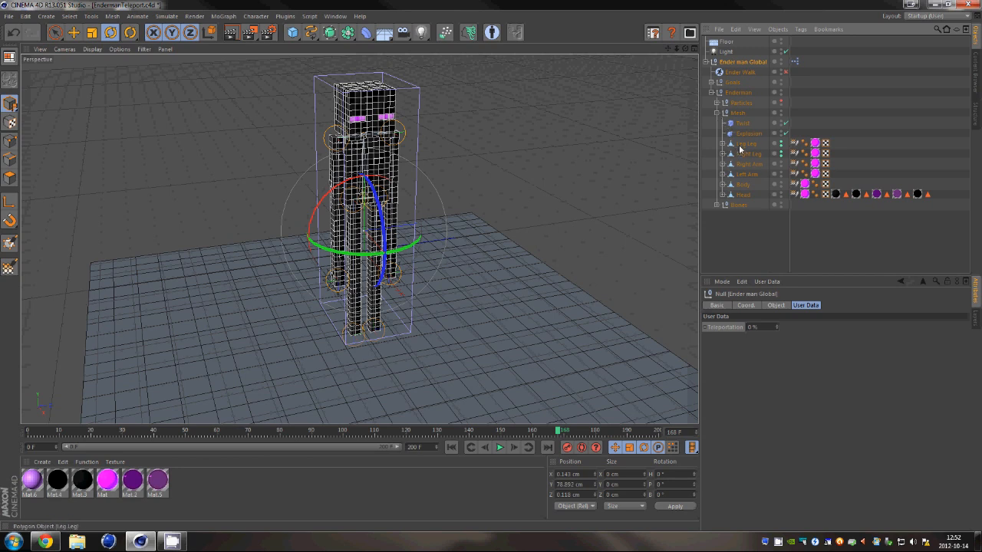
{"action": "left_click", "coordinate": [744, 143]}
{"action": "left_click", "coordinate": [741, 195], "text": "shift"}
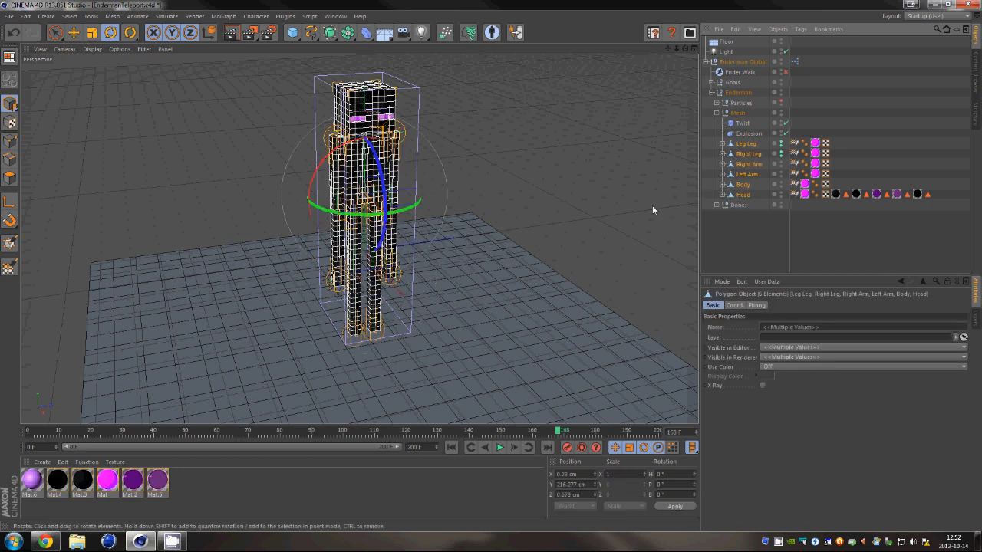
View the Explosion and Twist deformers in the Mesh group, and set the Teleportation of Ender man Global to 74%.
{"action": "left_click", "coordinate": [740, 134]}
{"action": "left_click", "coordinate": [741, 125]}
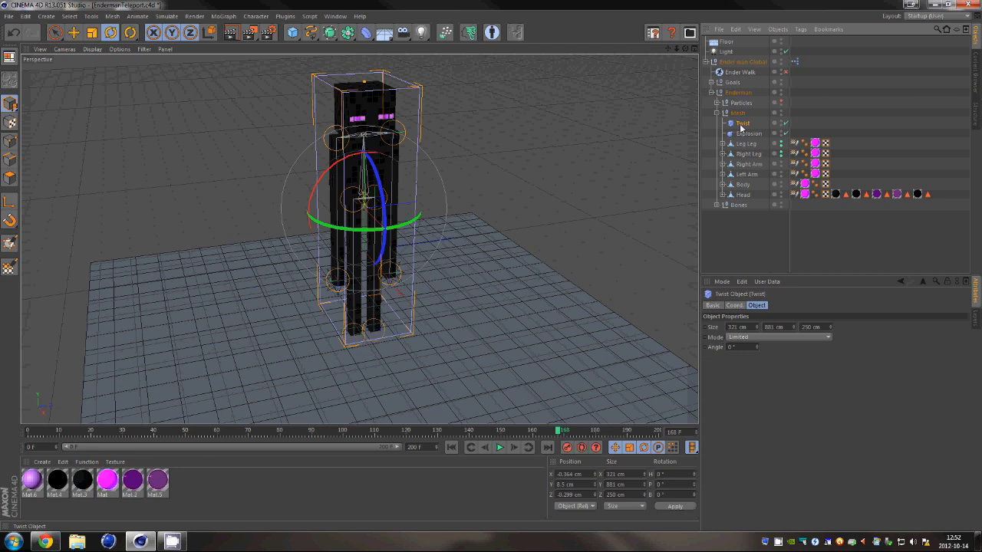
{"action": "left_click", "coordinate": [742, 61]}
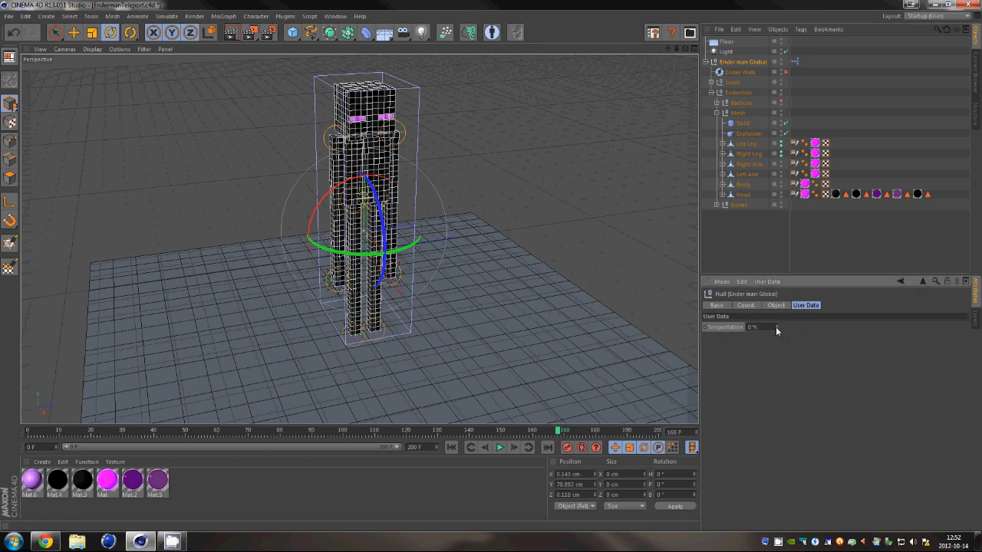
{"action": "left_click_drag", "start_coordinate": [776, 327], "coordinate": [775, 327]}
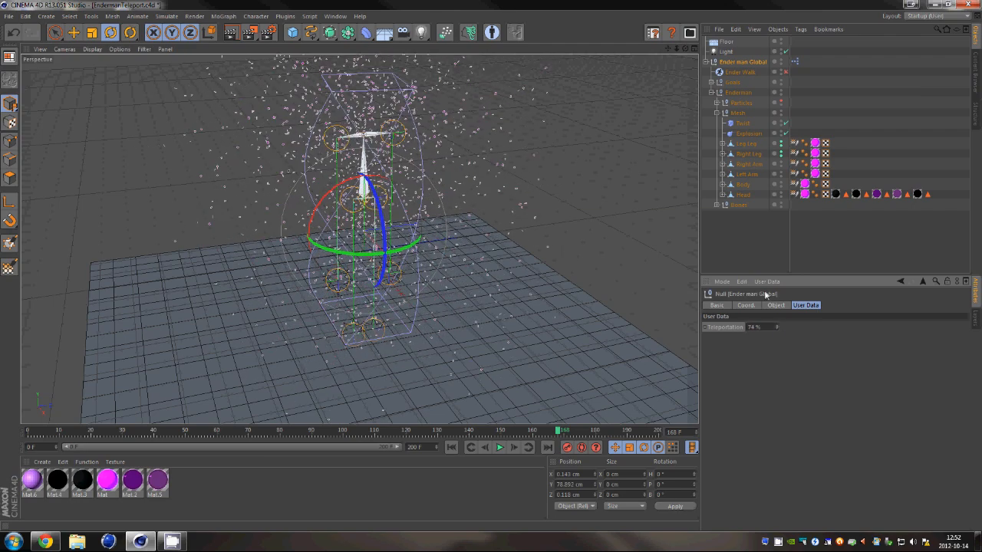
Open the XPresso graph of Ender man Global, examine the Teleportation connections, and minimize the XPresso Editor.
{"action": "double_click", "coordinate": [794, 61]}
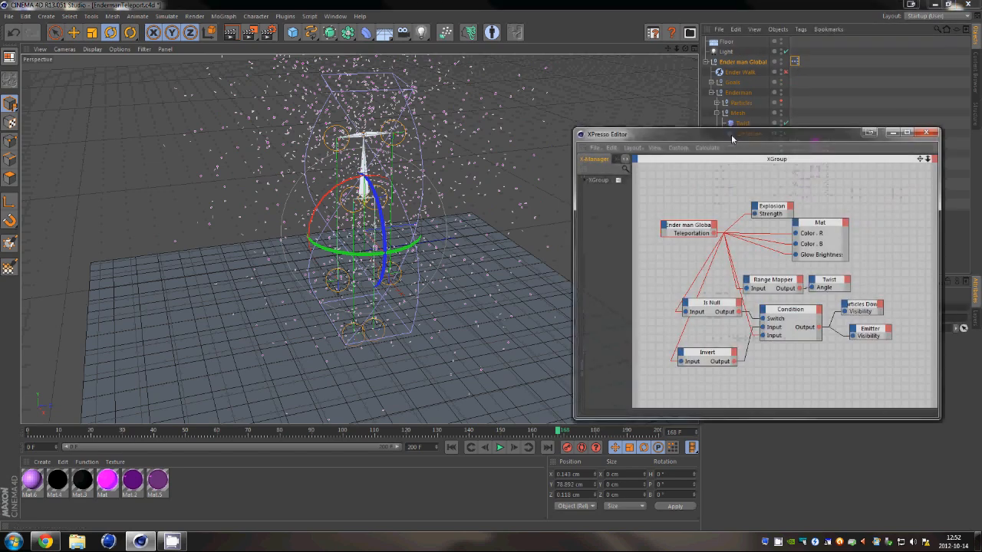
{"action": "left_click_drag", "start_coordinate": [759, 140], "coordinate": [698, 77]}
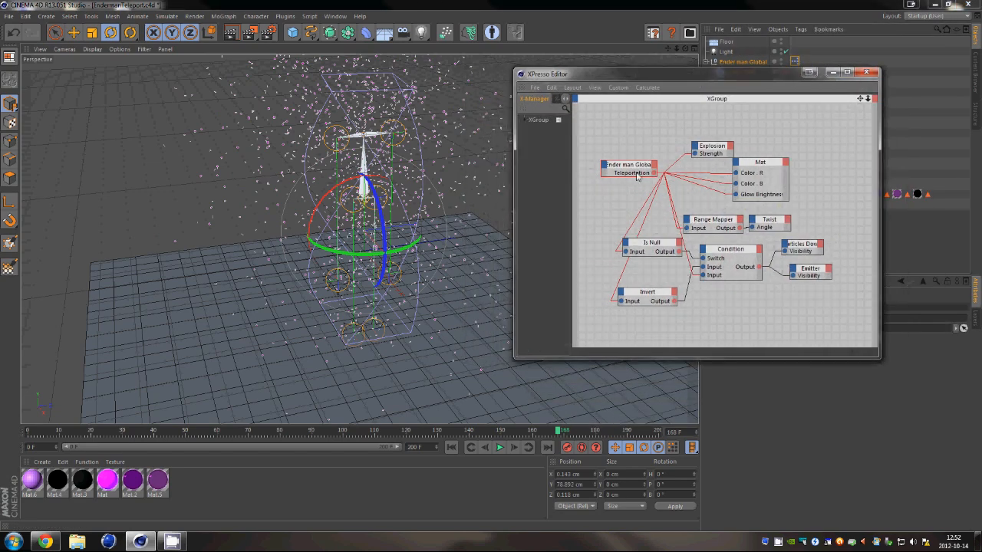
{"action": "mouse_move", "coordinate": [638, 167]}
{"action": "left_mouse_down"}
{"action": "mouse_move", "coordinate": [611, 139]}
{"action": "mouse_move", "coordinate": [638, 157]}
{"action": "mouse_move", "coordinate": [641, 176]}
{"action": "left_mouse_up"}
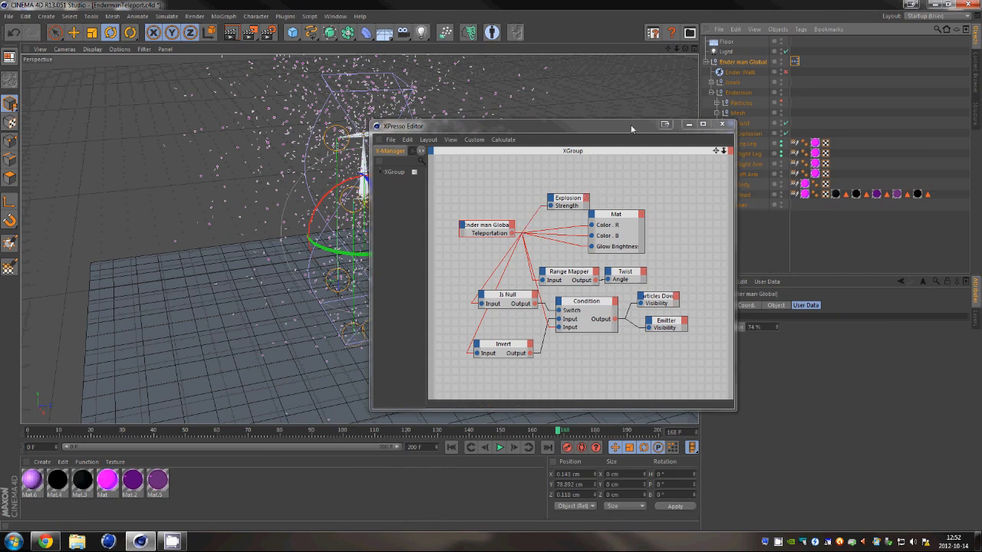
{"action": "left_click_drag", "start_coordinate": [630, 124], "coordinate": [577, 70]}
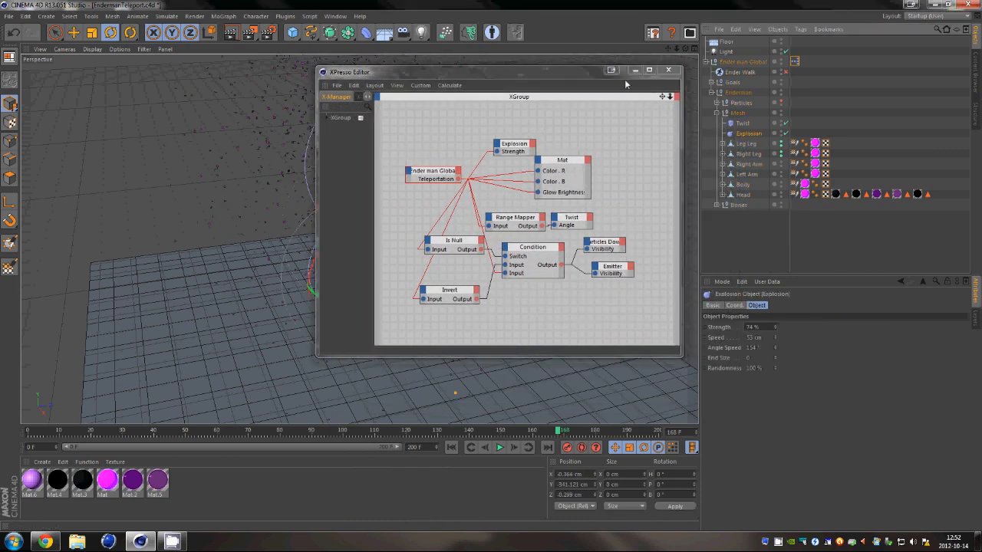
{"action": "left_click", "coordinate": [635, 69]}
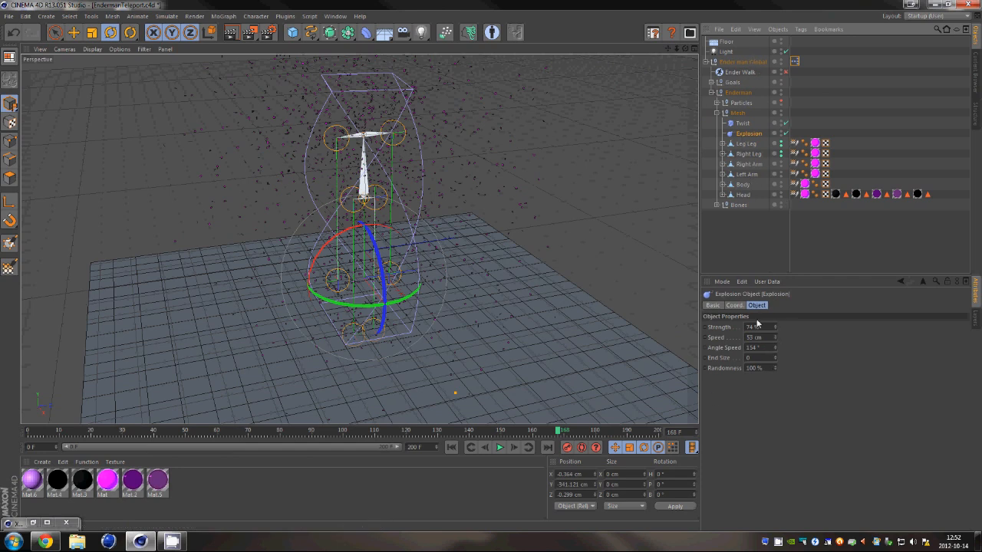
Set the Explosion deformer's Speed to -32 cm, Angle Speed to 107°, End Size to 0.01 and Randomness to 88%.
{"action": "left_click", "coordinate": [741, 62]}
{"action": "left_click_drag", "start_coordinate": [776, 342], "coordinate": [776, 342]}
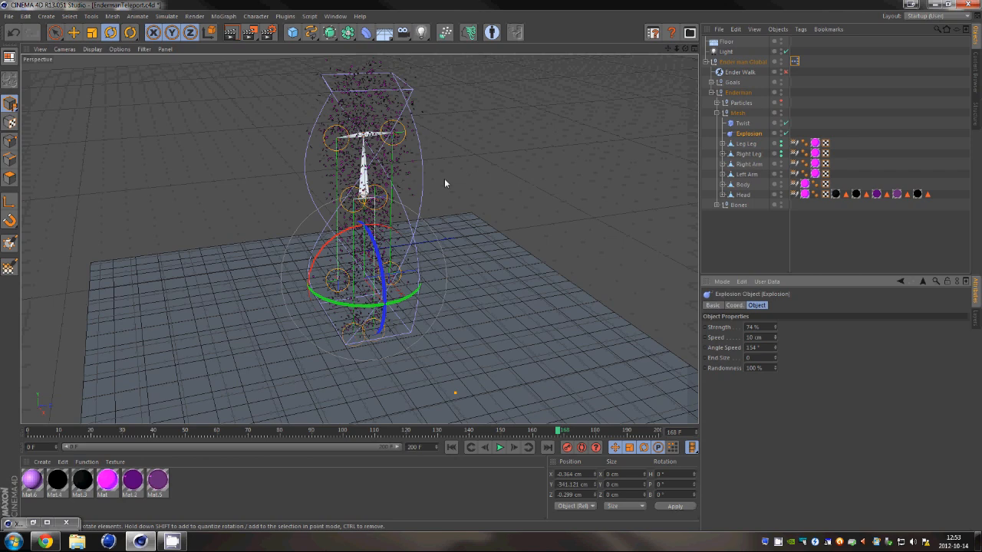
{"action": "left_click_drag", "start_coordinate": [773, 339], "coordinate": [776, 339]}
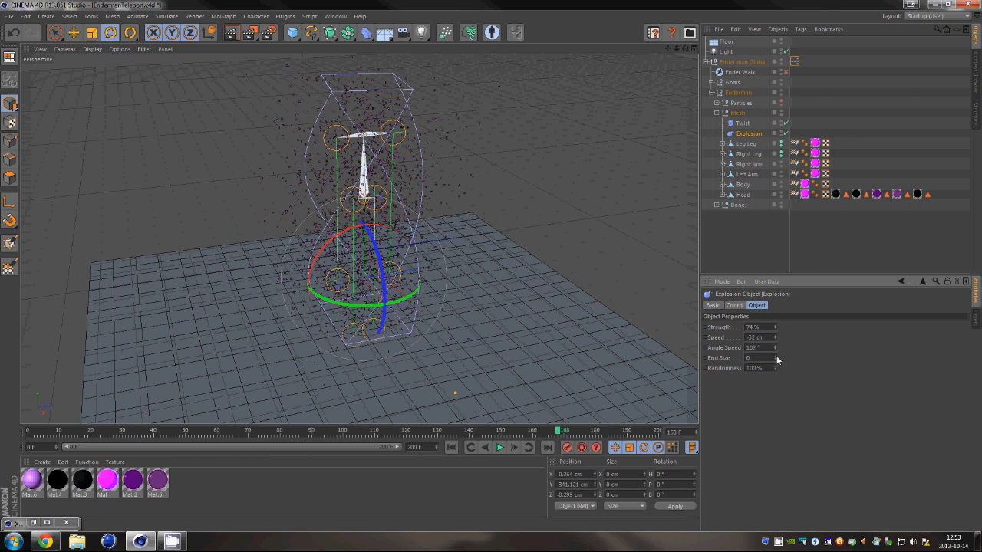
{"action": "left_click_drag", "start_coordinate": [775, 358], "coordinate": [776, 359]}
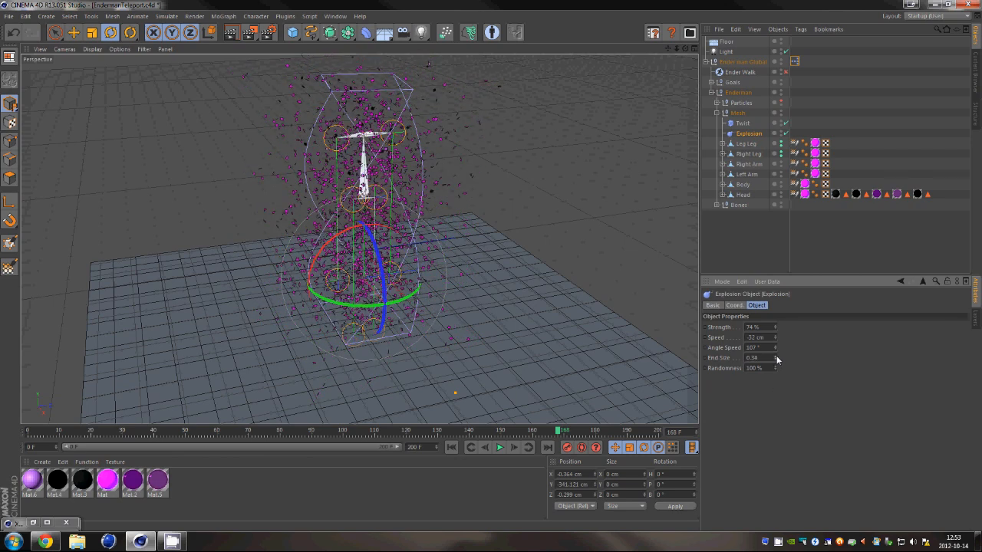
{"action": "left_click_drag", "start_coordinate": [776, 358], "coordinate": [773, 368]}
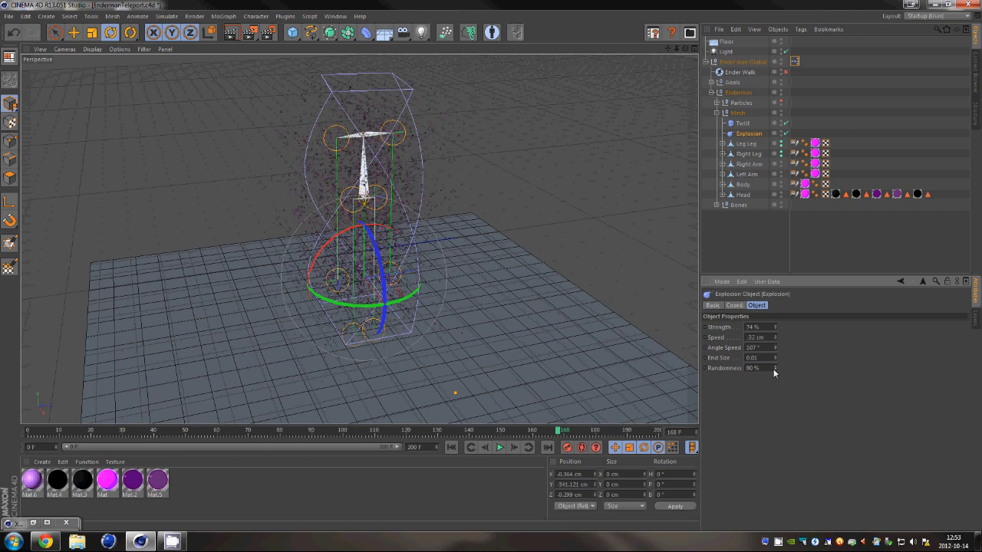
{"action": "left_click_drag", "start_coordinate": [774, 369], "coordinate": [774, 372]}
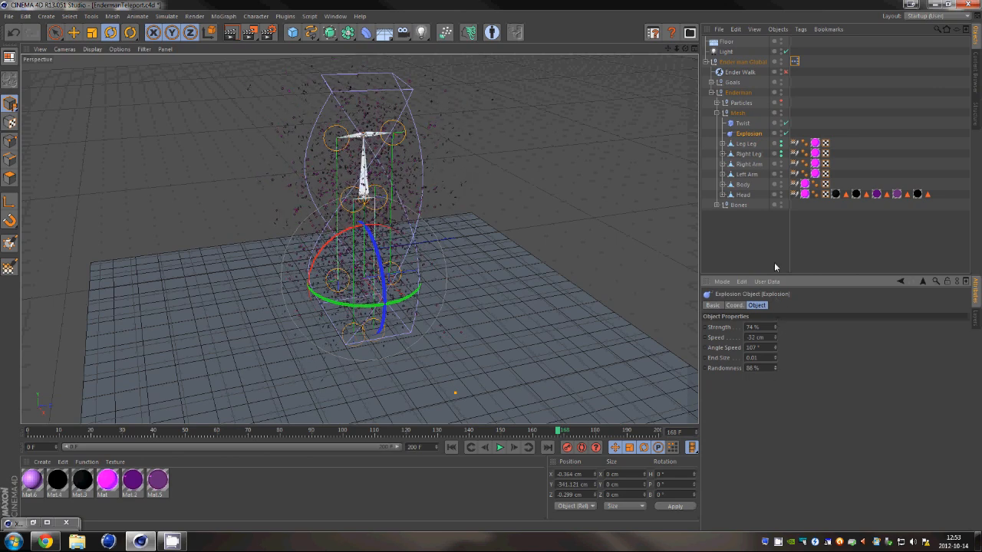
View the Twist deformer's properties and set the Teleportation of Ender man Global to 0%.
{"action": "left_click", "coordinate": [750, 124]}
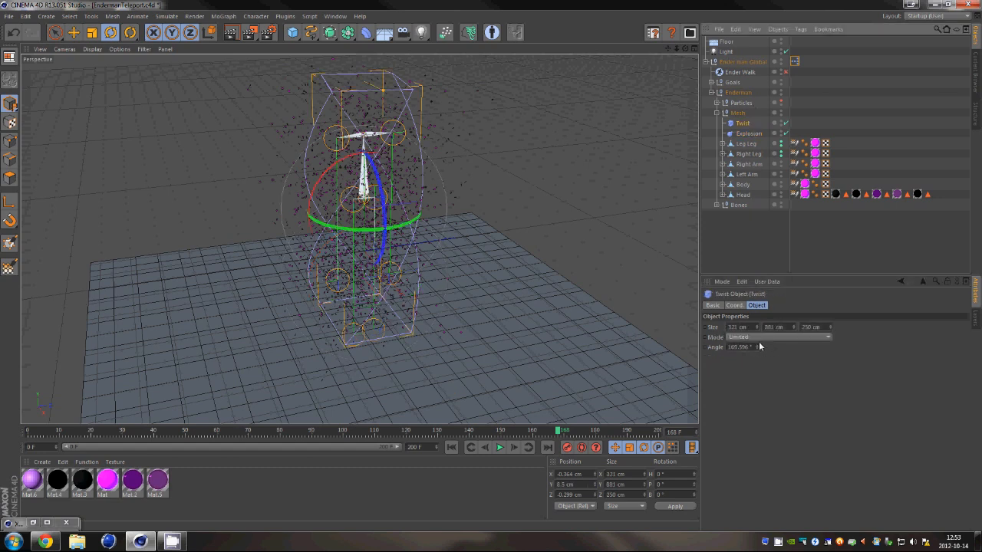
{"action": "left_click", "coordinate": [742, 61]}
{"action": "left_click_drag", "start_coordinate": [776, 325], "coordinate": [778, 326]}
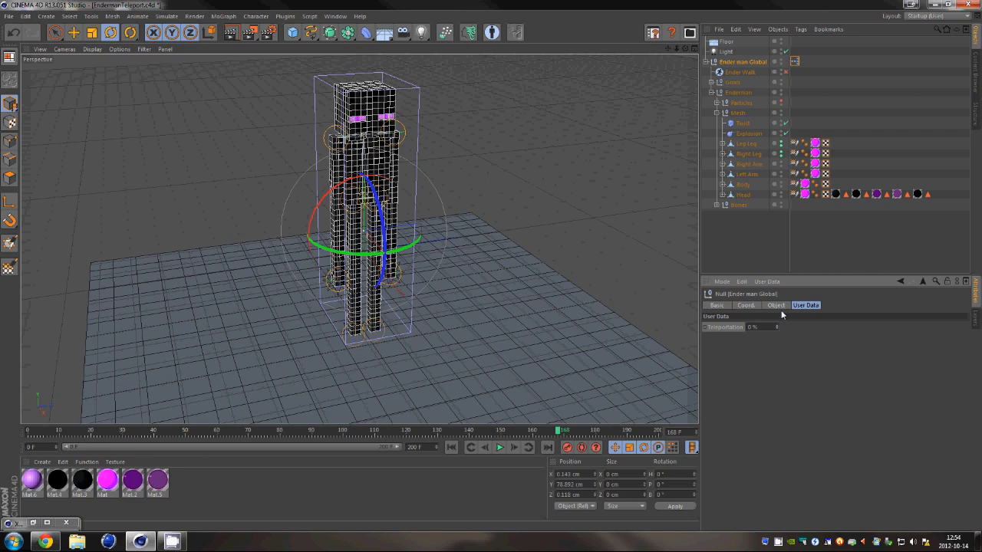
{"action": "left_click_drag", "start_coordinate": [587, 184], "coordinate": [633, 200], "text": "alt"}
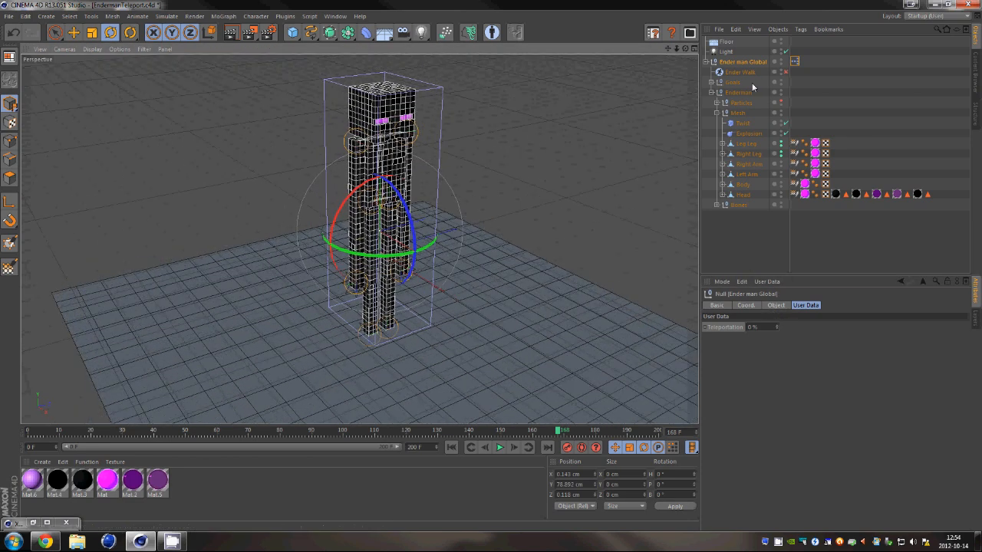
Reopen the XPresso graph, spread out the Ender man Global and Mat nodes, and move the editor window clear of the model.
{"action": "double_click", "coordinate": [794, 61]}
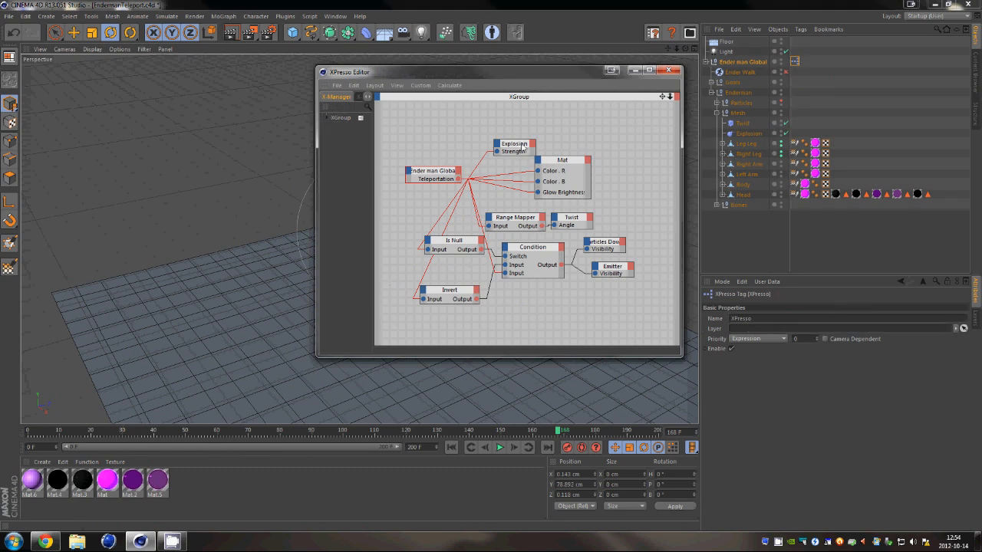
{"action": "mouse_move", "coordinate": [420, 170]}
{"action": "left_mouse_down"}
{"action": "mouse_move", "coordinate": [424, 119]}
{"action": "mouse_move", "coordinate": [423, 154]}
{"action": "left_mouse_up"}
{"action": "left_click_drag", "start_coordinate": [572, 166], "coordinate": [586, 169]}
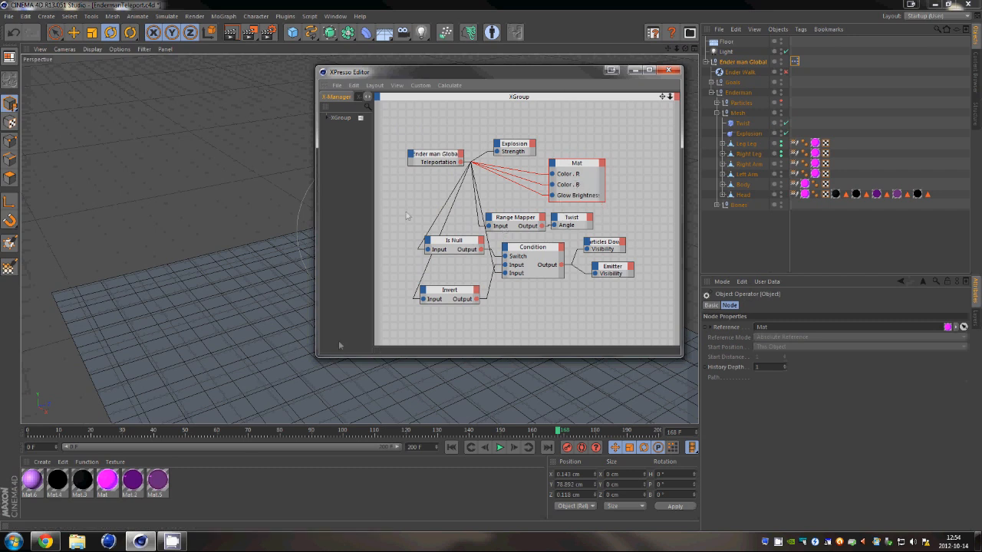
{"action": "left_click_drag", "start_coordinate": [549, 68], "coordinate": [520, 293]}
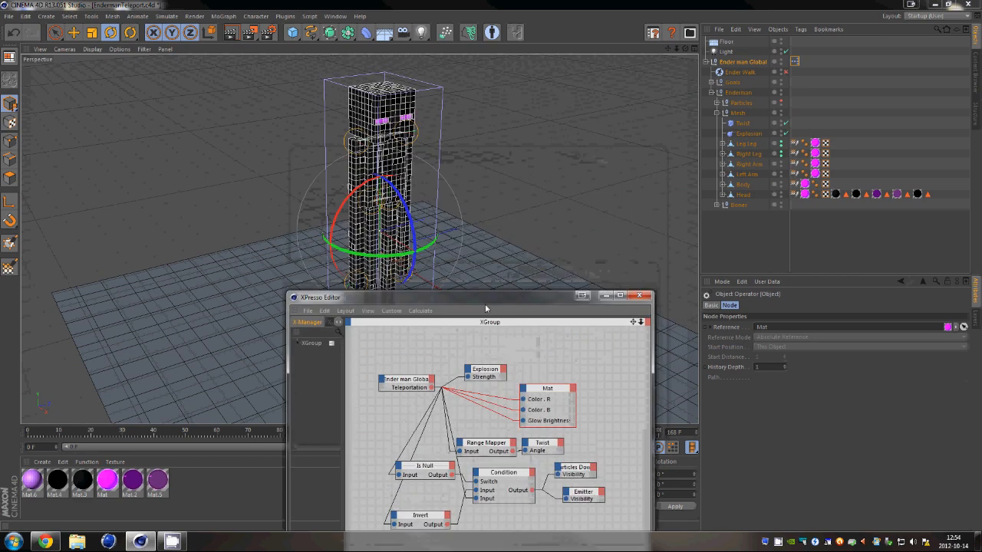
Go to frame 56, set the Teleportation of Ender man Global to 60%, and render the Perspective view.
{"action": "mouse_move", "coordinate": [126, 432]}
{"action": "left_mouse_down"}
{"action": "mouse_move", "coordinate": [115, 431]}
{"action": "mouse_move", "coordinate": [252, 432]}
{"action": "mouse_move", "coordinate": [204, 431]}
{"action": "left_mouse_up"}
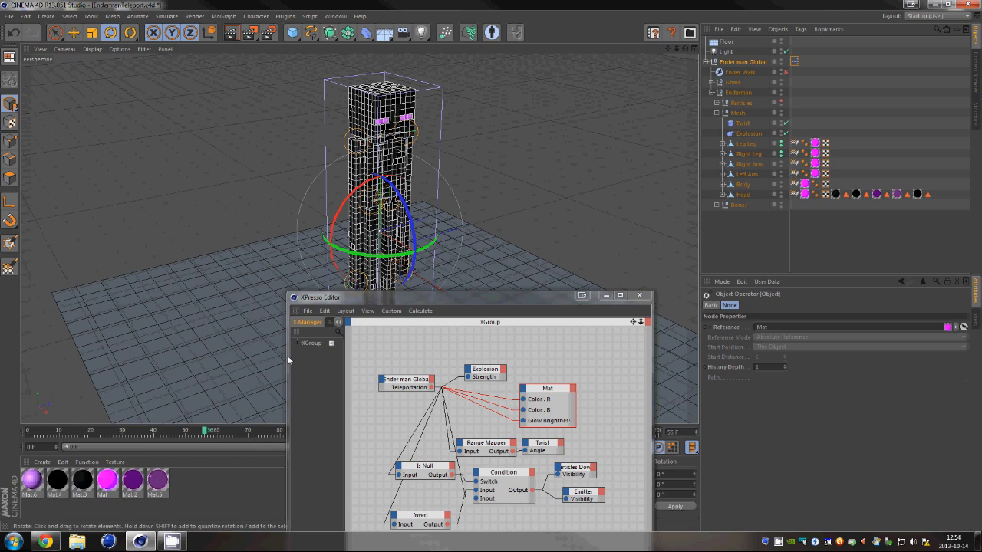
{"action": "left_click", "coordinate": [749, 63]}
{"action": "left_click_drag", "start_coordinate": [777, 328], "coordinate": [776, 327]}
{"action": "key", "text": "ctrl+r"}
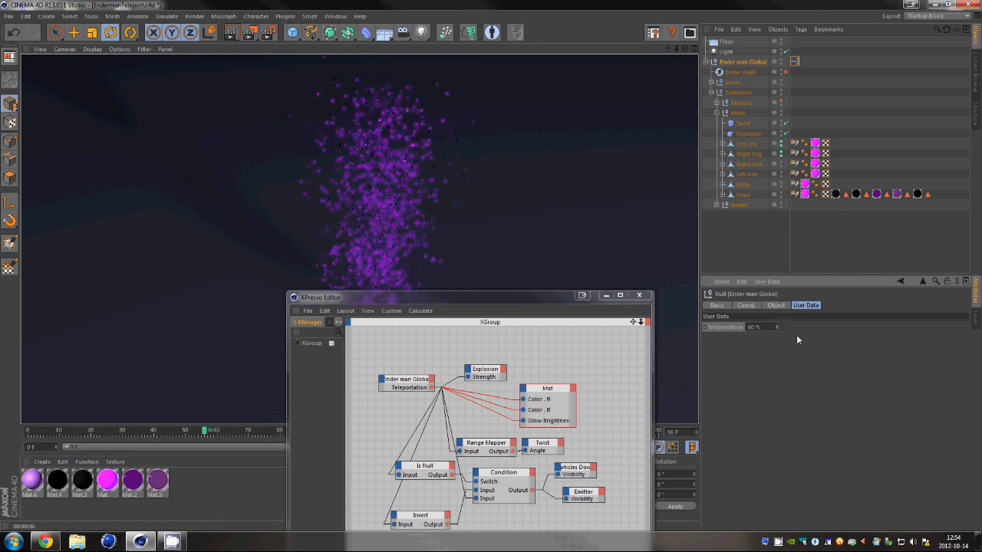
Set Teleportation to 93%, start a render of the Perspective view, and dismiss it.
{"action": "left_click_drag", "start_coordinate": [775, 327], "coordinate": [776, 325]}
{"action": "key", "text": "ctrl+r"}
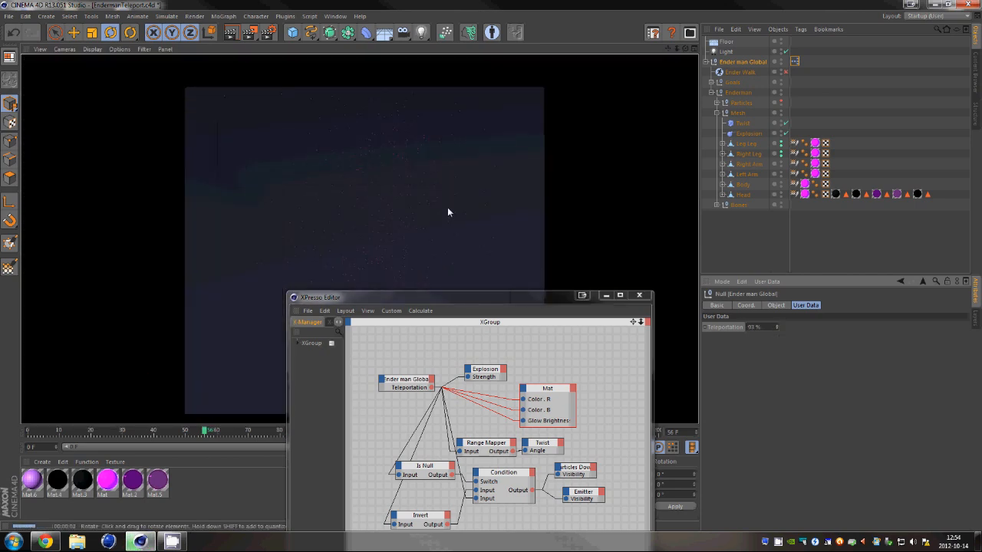
{"action": "left_click", "coordinate": [464, 205]}
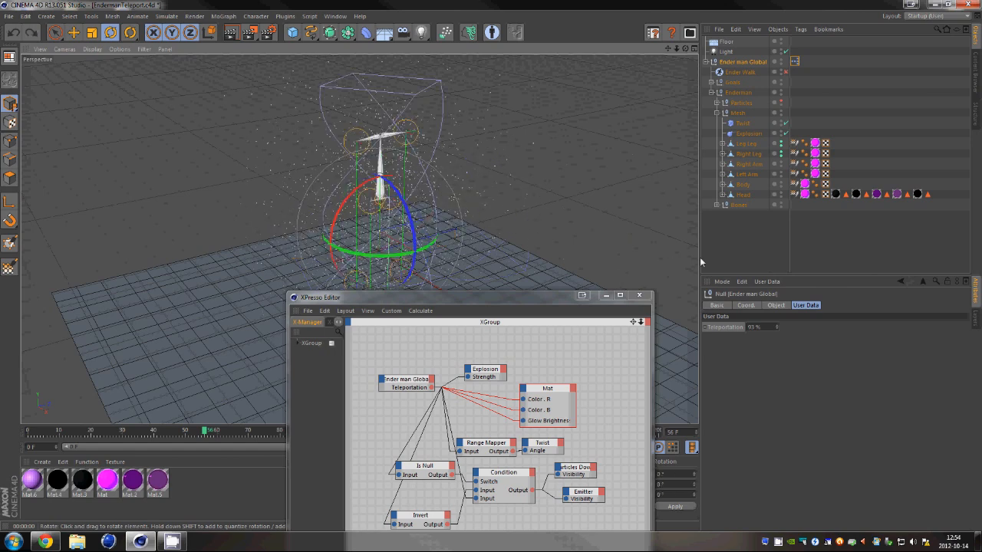
Render the Perspective view with Teleportation at 15%, and render it again at 93%.
{"action": "left_click_drag", "start_coordinate": [778, 327], "coordinate": [777, 328]}
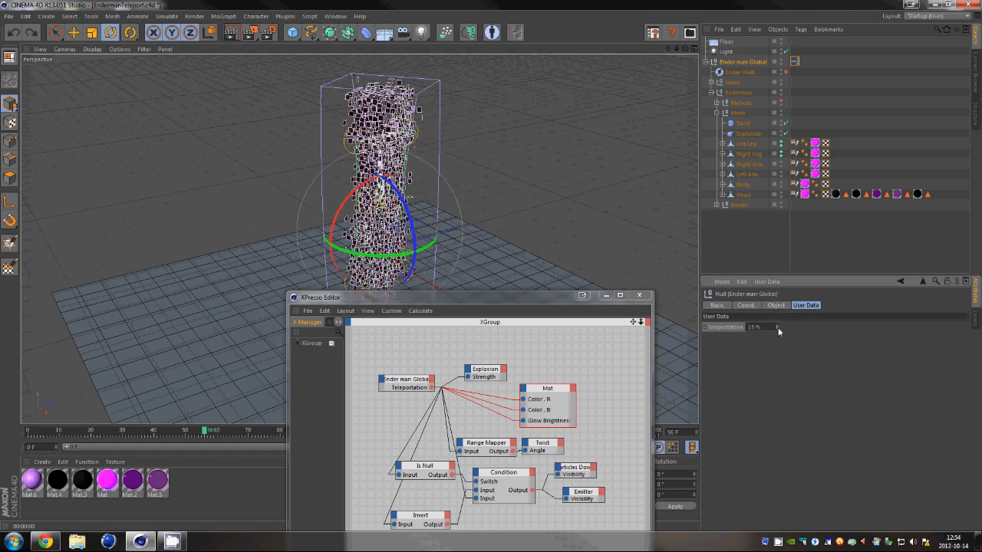
{"action": "key", "text": "ctrl+r"}
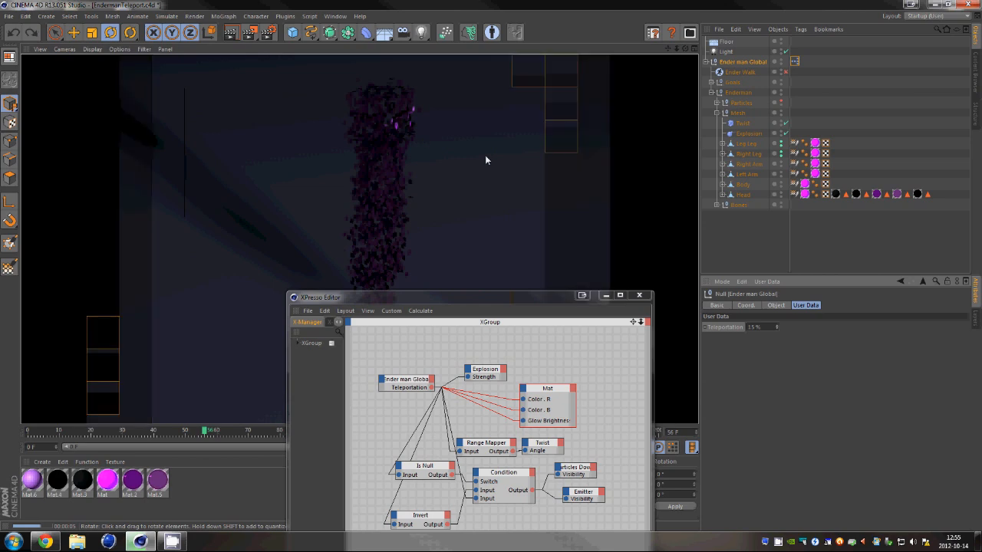
{"action": "left_click_drag", "start_coordinate": [777, 328], "coordinate": [776, 327]}
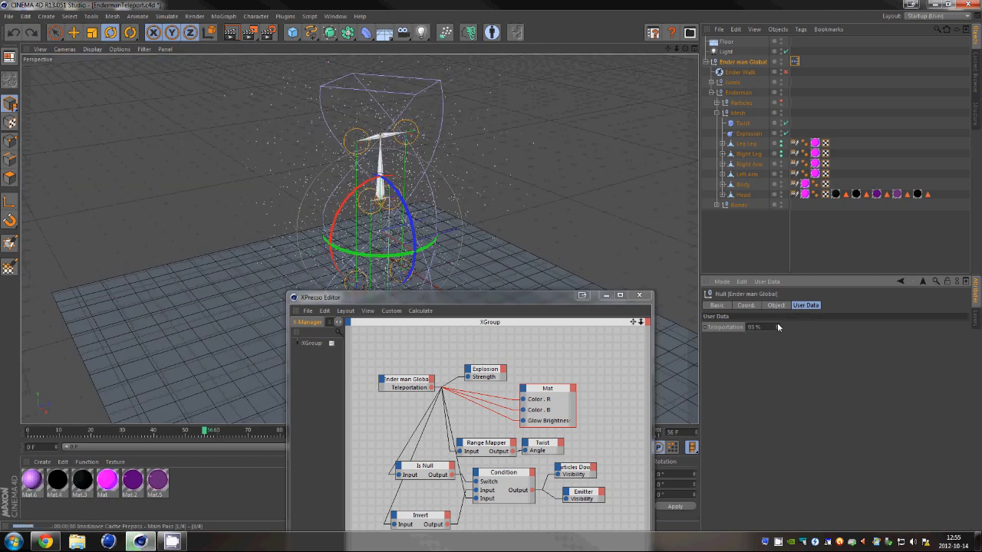
{"action": "key", "text": "ctrl+r"}
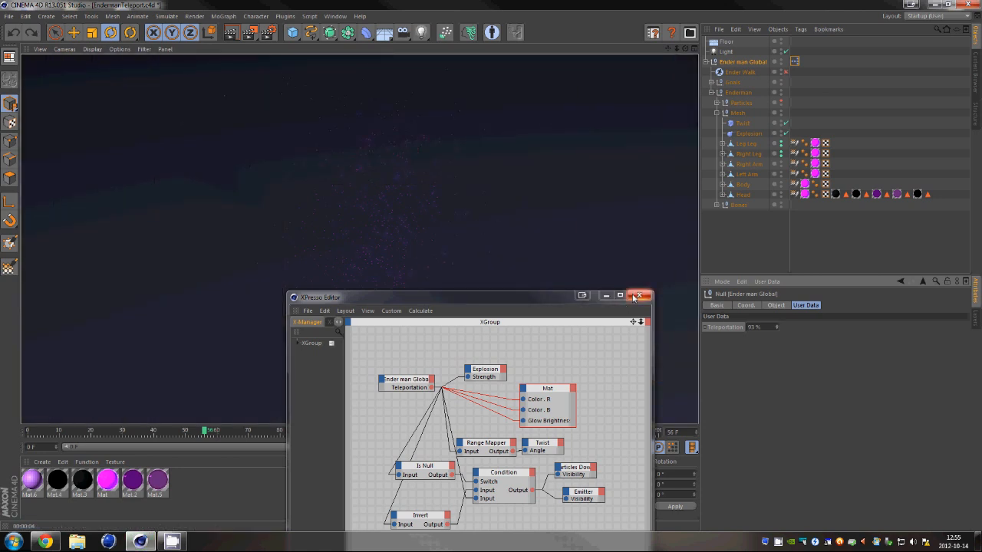
Move the Ender man Global node slightly down in the XPresso graph and place the editor window over the viewport.
{"action": "left_click", "coordinate": [546, 295]}
{"action": "left_click_drag", "start_coordinate": [545, 305], "coordinate": [518, 161]}
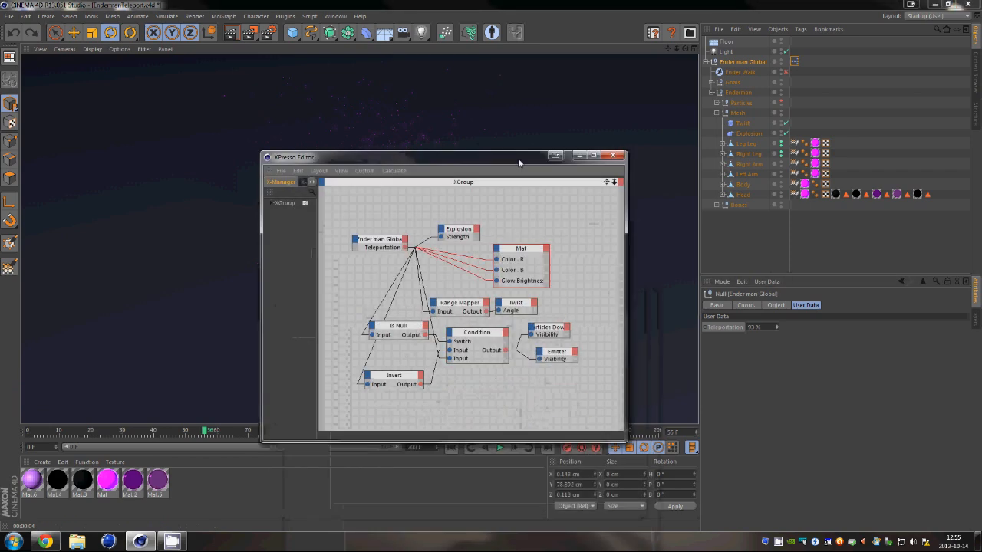
{"action": "left_click", "coordinate": [385, 221]}
{"action": "left_click_drag", "start_coordinate": [386, 222], "coordinate": [385, 250]}
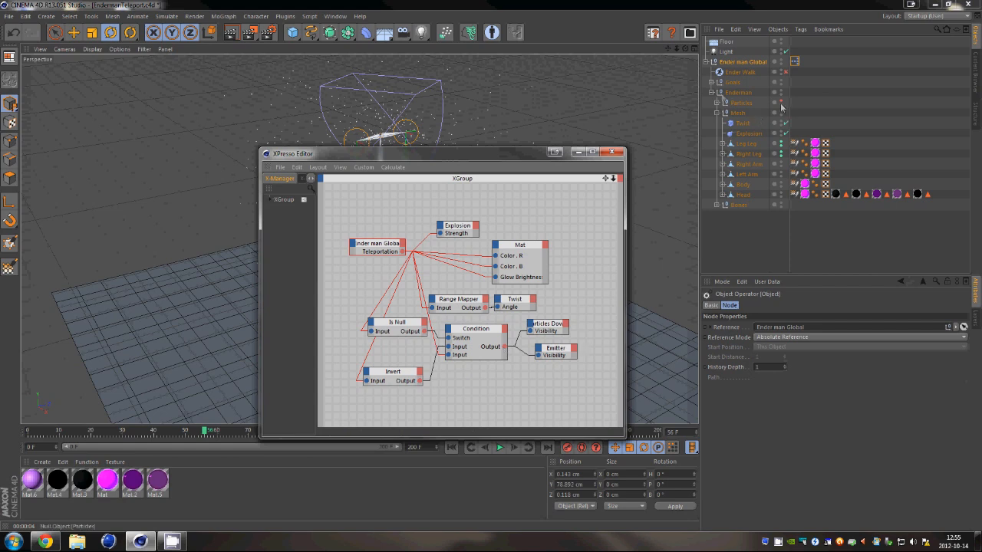
{"action": "left_click", "coordinate": [578, 152]}
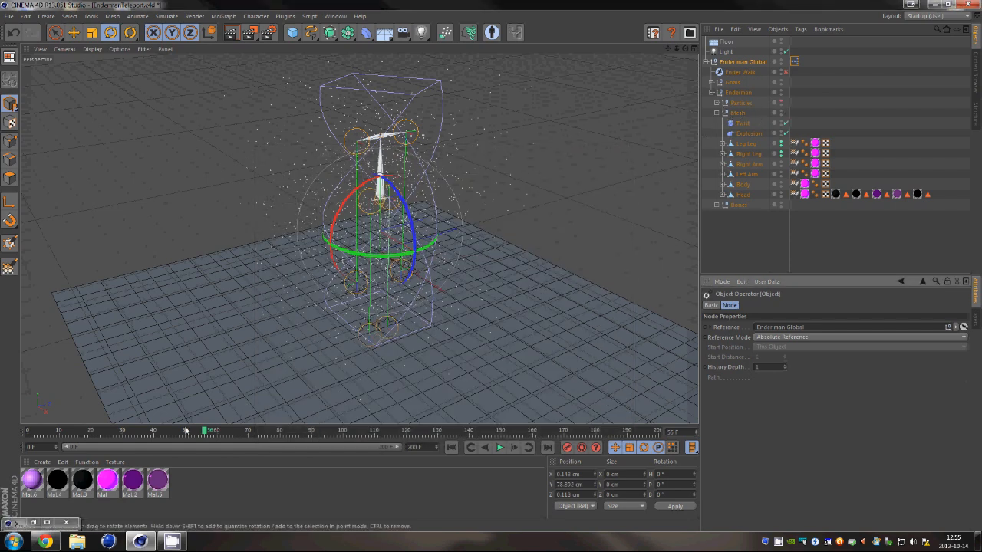
{"action": "left_click", "coordinate": [47, 522]}
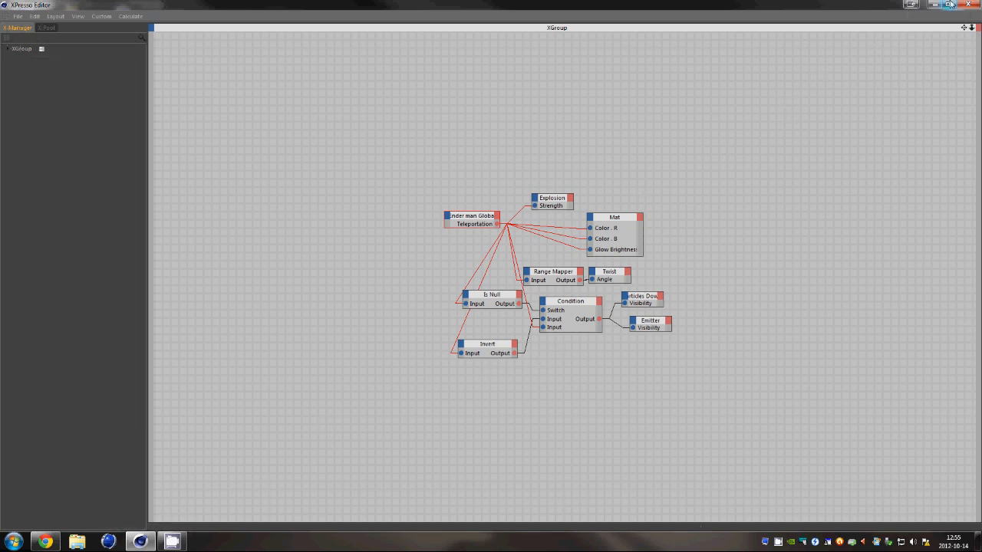
{"action": "left_click", "coordinate": [948, 4]}
{"action": "left_click_drag", "start_coordinate": [537, 154], "coordinate": [495, 151]}
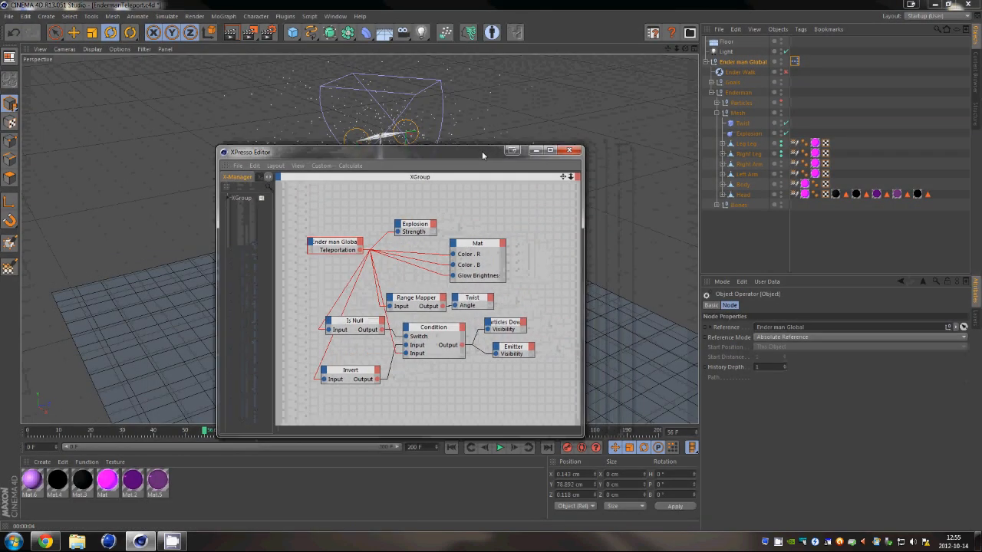
View the Teleportation user data of Ender man Global, deselect the graph nodes, and collapse the Mesh group.
{"action": "left_click", "coordinate": [756, 60]}
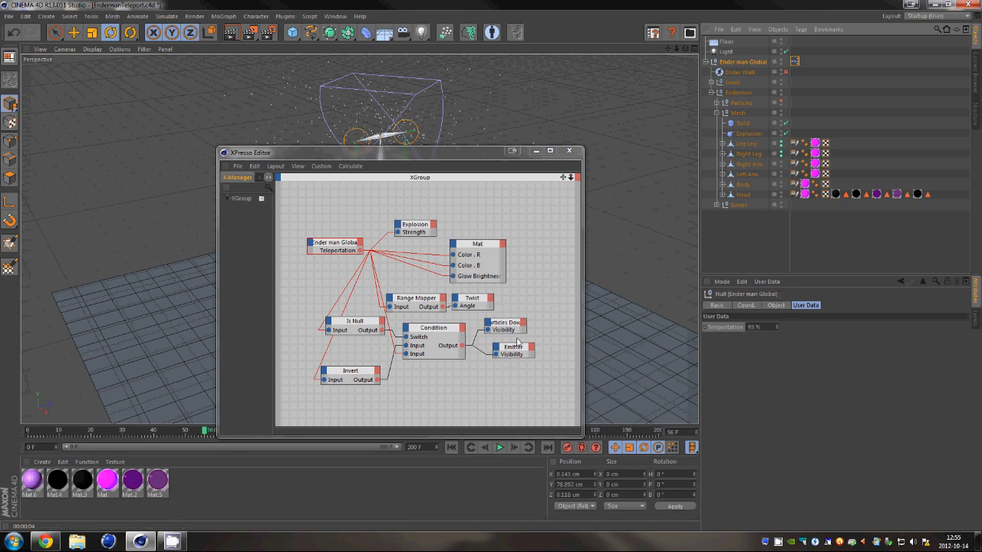
{"action": "left_click", "coordinate": [556, 345]}
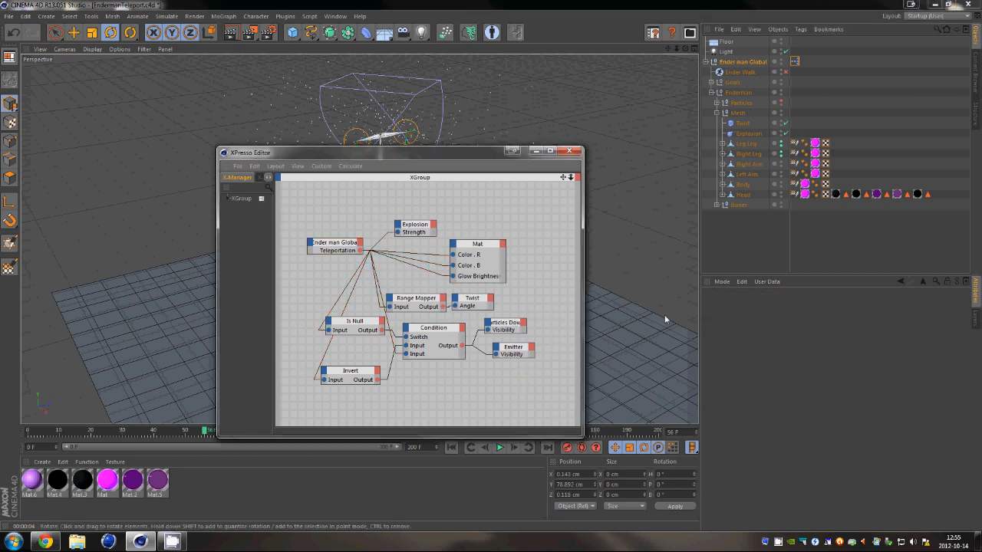
{"action": "left_click", "coordinate": [717, 113]}
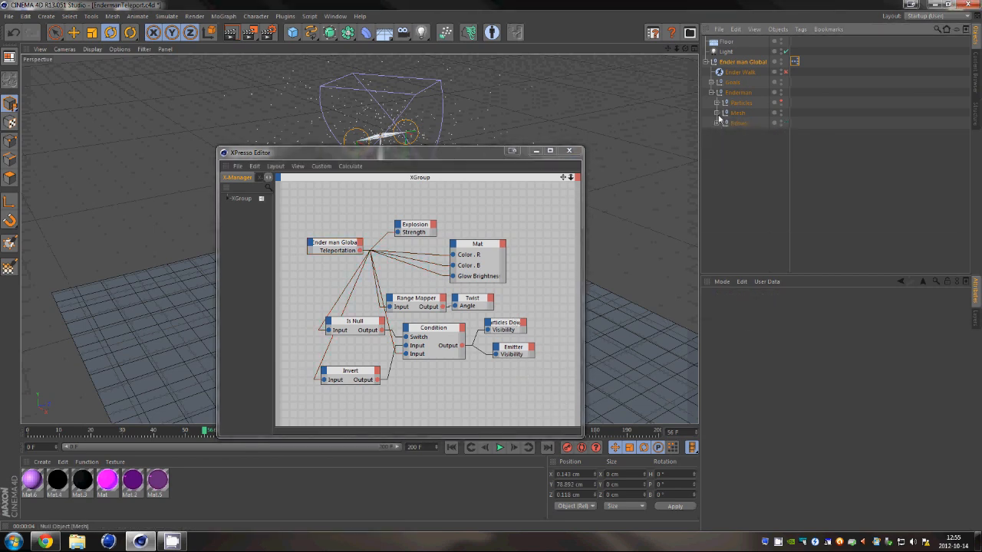
Minimize the XPresso editor and set Ender man Global's Teleportation to 0%.
{"action": "left_click", "coordinate": [536, 152]}
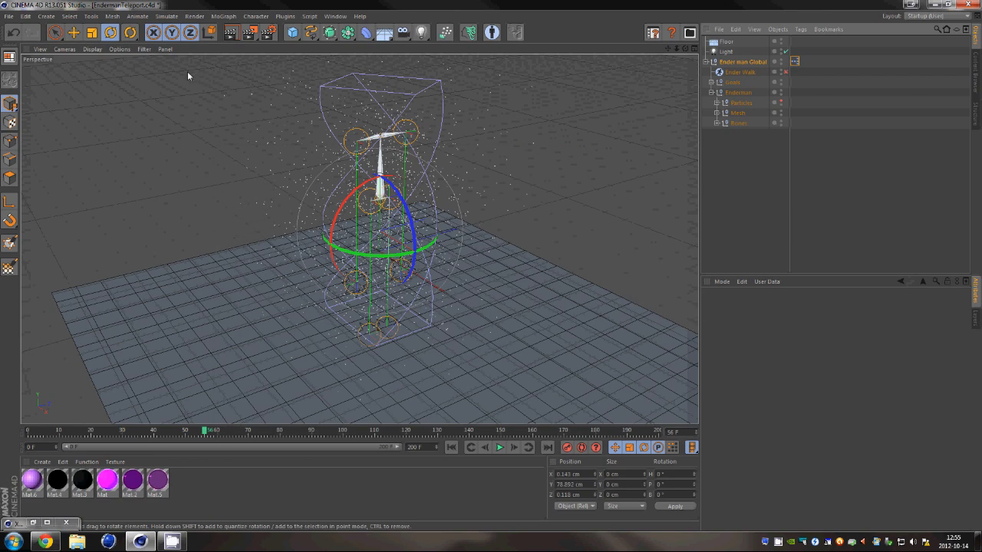
{"action": "left_click_drag", "start_coordinate": [437, 122], "coordinate": [496, 166], "text": "alt"}
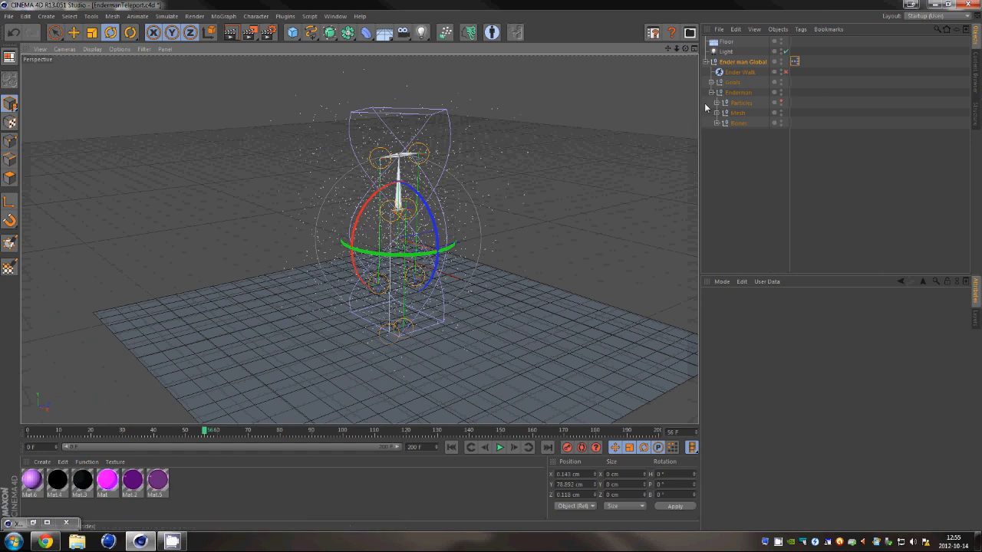
{"action": "left_click", "coordinate": [742, 61]}
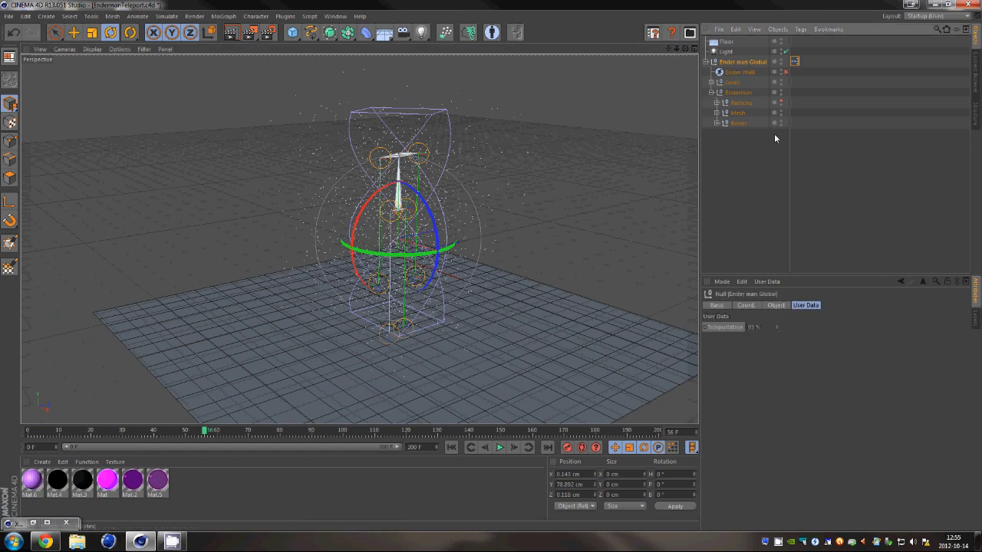
{"action": "left_click_drag", "start_coordinate": [777, 328], "coordinate": [778, 328]}
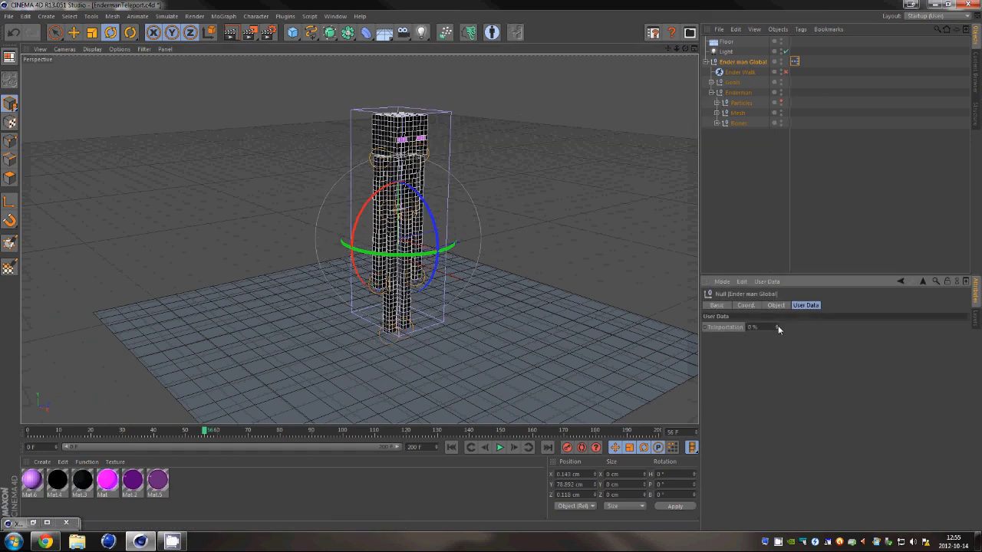
Collapse the Enderman group and keyframe Ender man Global's coordinates and Teleportation at frame 30.
{"action": "left_click", "coordinate": [764, 144]}
{"action": "left_click", "coordinate": [710, 92]}
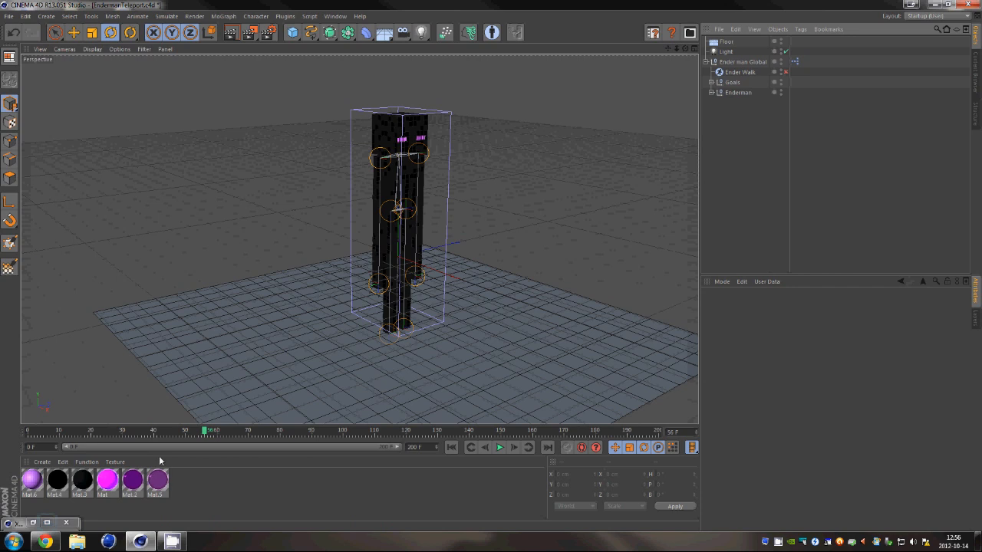
{"action": "left_click", "coordinate": [120, 432]}
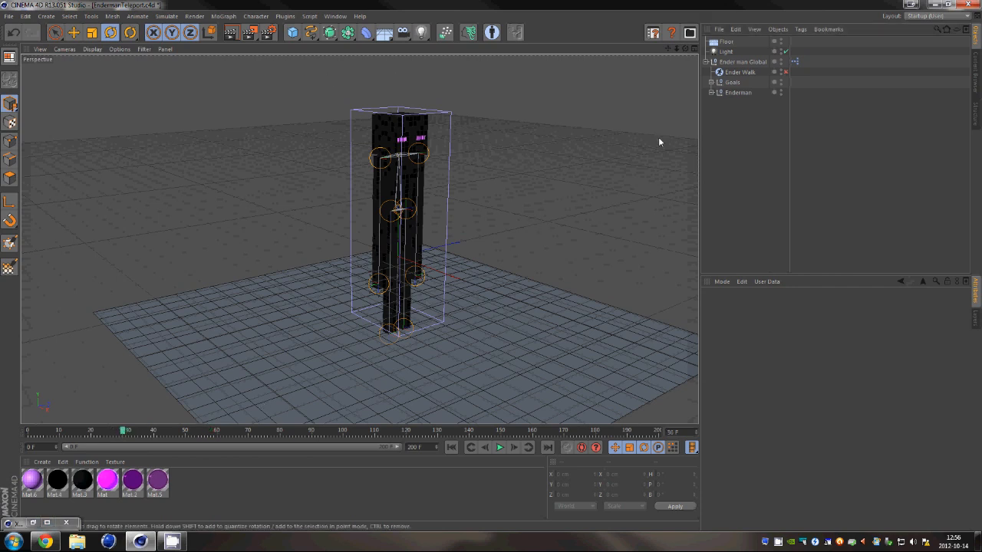
{"action": "left_click", "coordinate": [739, 62]}
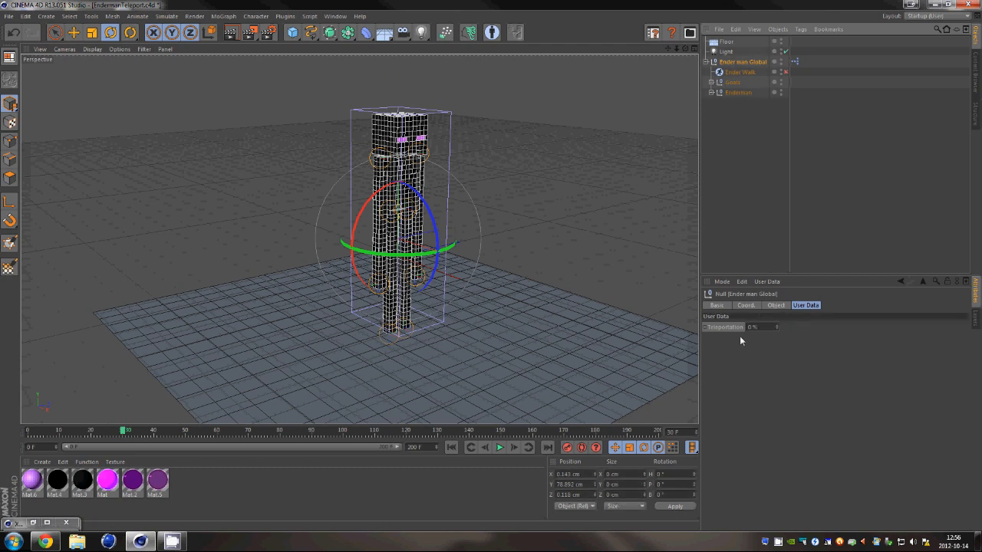
{"action": "left_click", "coordinate": [746, 305]}
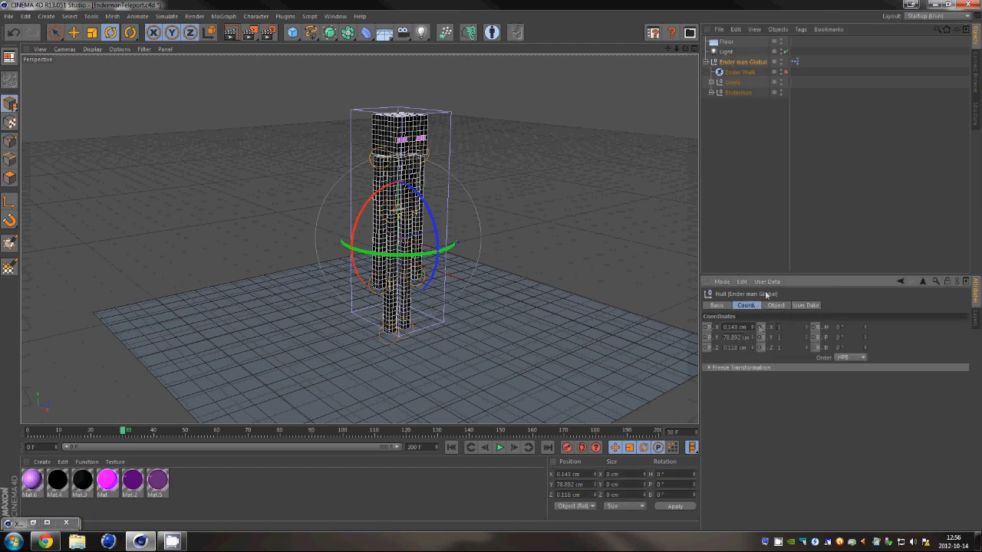
{"action": "left_click", "coordinate": [706, 331]}
{"action": "left_click", "coordinate": [812, 306]}
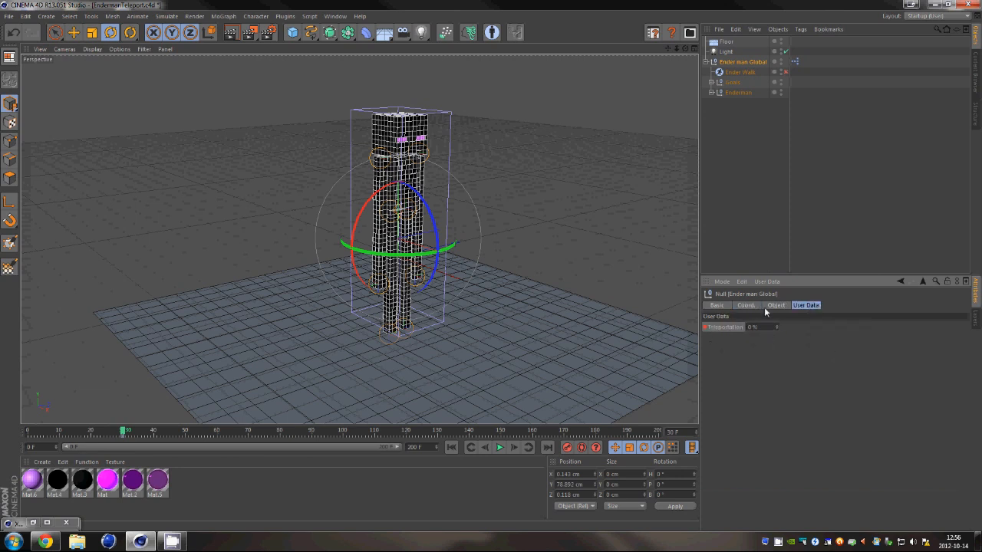
Keyframe Ender man Global at frame 70 in a new position of about X -7368 cm, Z 5290 cm, with heading -60.8°.
{"action": "left_click", "coordinate": [746, 305]}
{"action": "left_click_drag", "start_coordinate": [124, 434], "coordinate": [217, 435]}
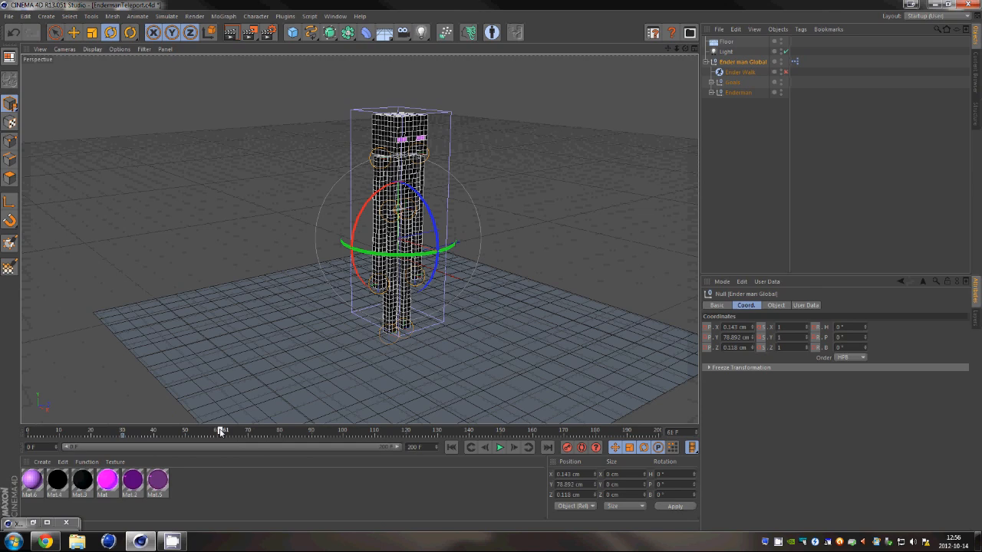
{"action": "left_click_drag", "start_coordinate": [220, 436], "coordinate": [245, 434]}
{"action": "key", "text": "e"}
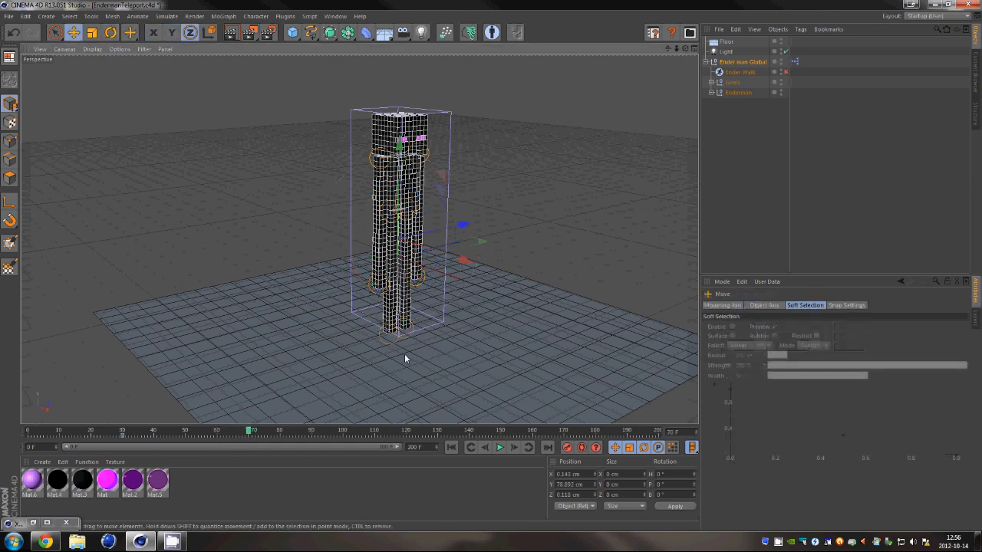
{"action": "left_click_drag", "start_coordinate": [472, 268], "coordinate": [412, 93]}
{"action": "key", "text": "r"}
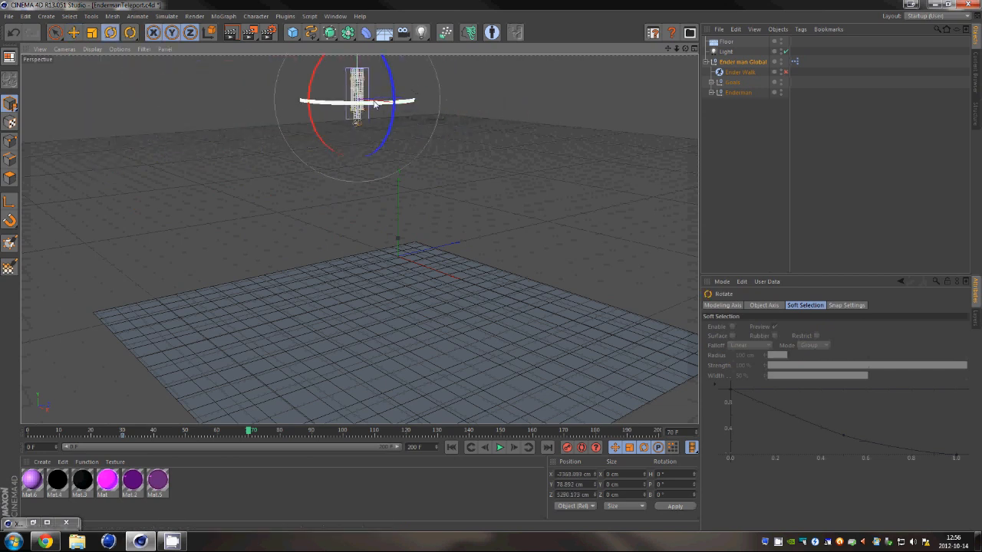
{"action": "mouse_move", "coordinate": [301, 106]}
{"action": "left_mouse_down"}
{"action": "mouse_move", "coordinate": [331, 110]}
{"action": "mouse_move", "coordinate": [296, 105]}
{"action": "left_mouse_up"}
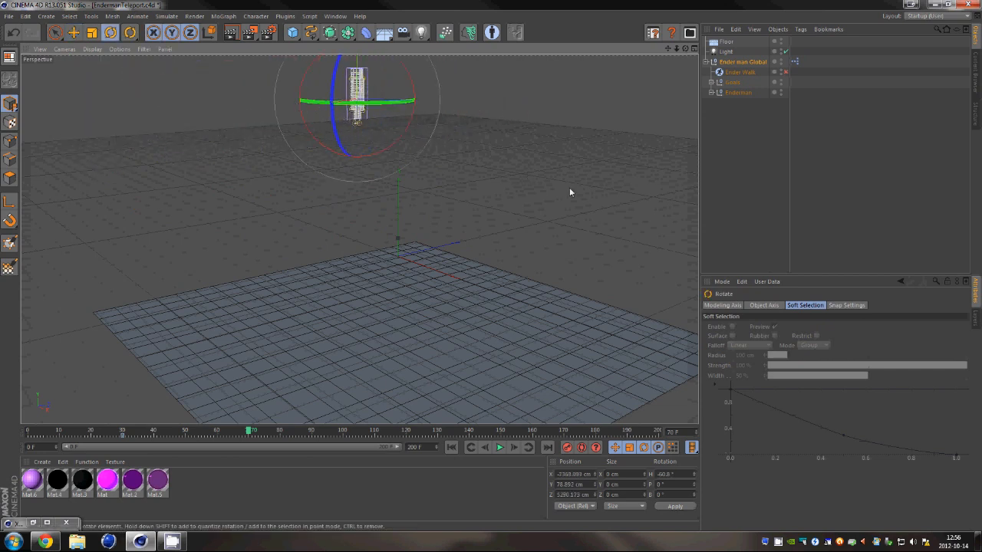
{"action": "left_click", "coordinate": [741, 63]}
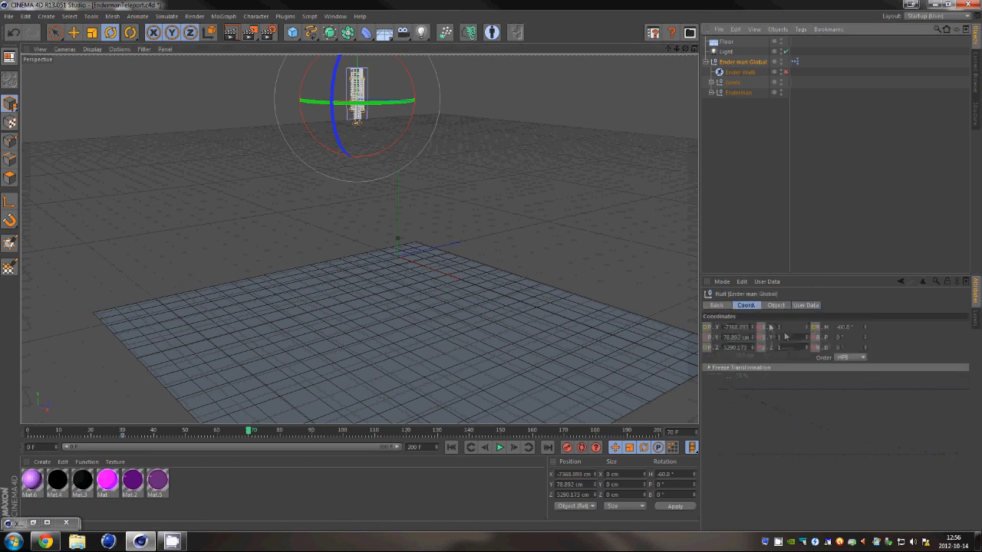
{"action": "left_click", "coordinate": [705, 327]}
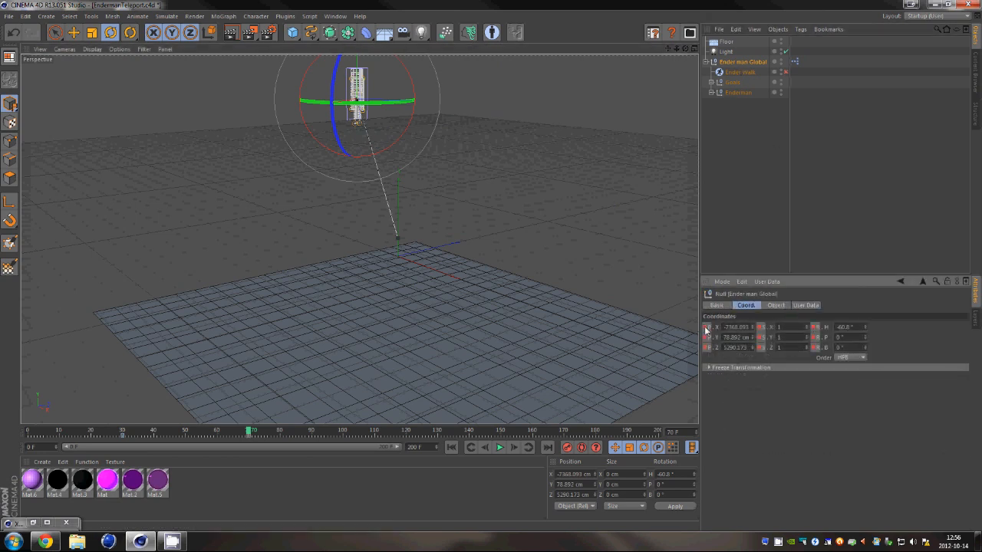
Move Ender man Global's end keyframes to frame 60 and preview the movement from frame 30.
{"action": "left_click", "coordinate": [124, 432]}
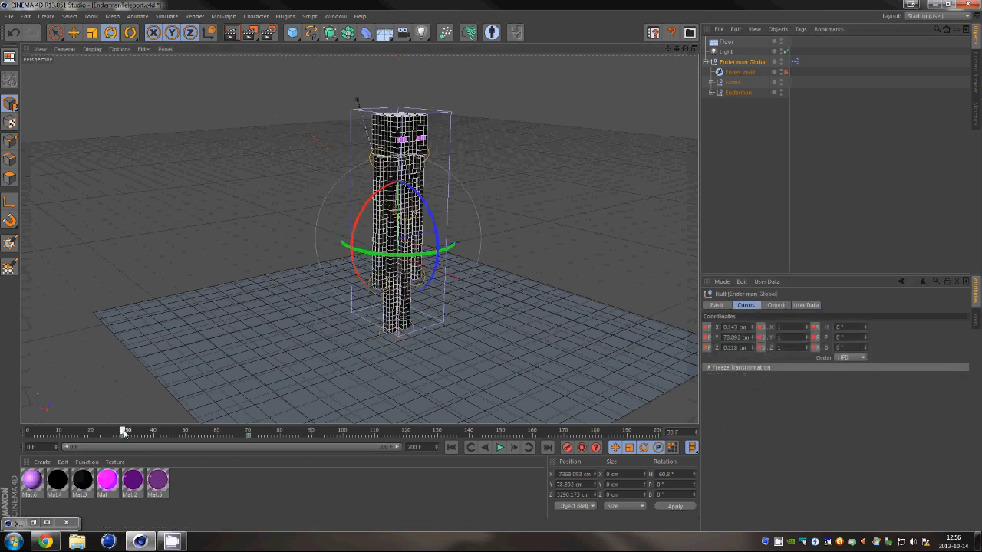
{"action": "left_click", "coordinate": [503, 448]}
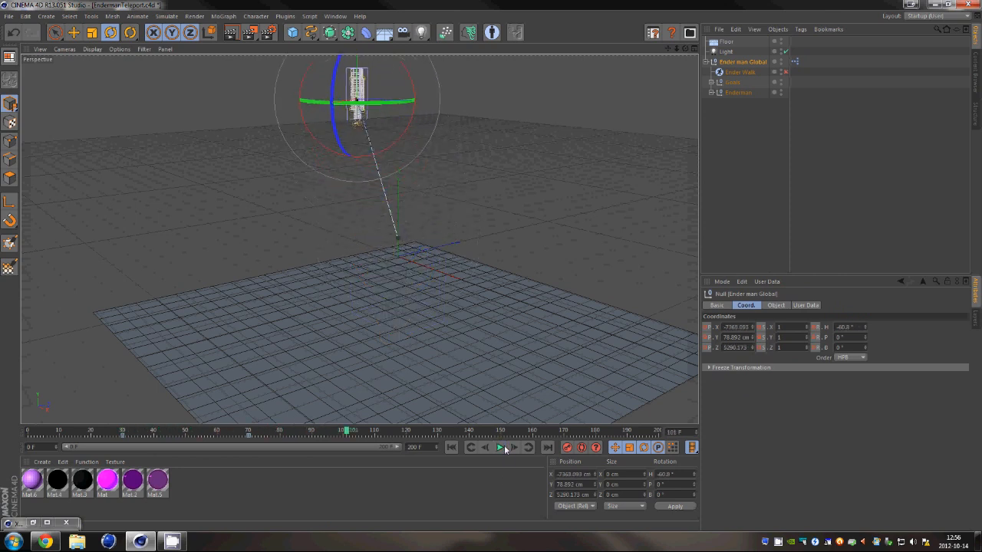
{"action": "left_click", "coordinate": [241, 436]}
{"action": "left_click", "coordinate": [124, 434]}
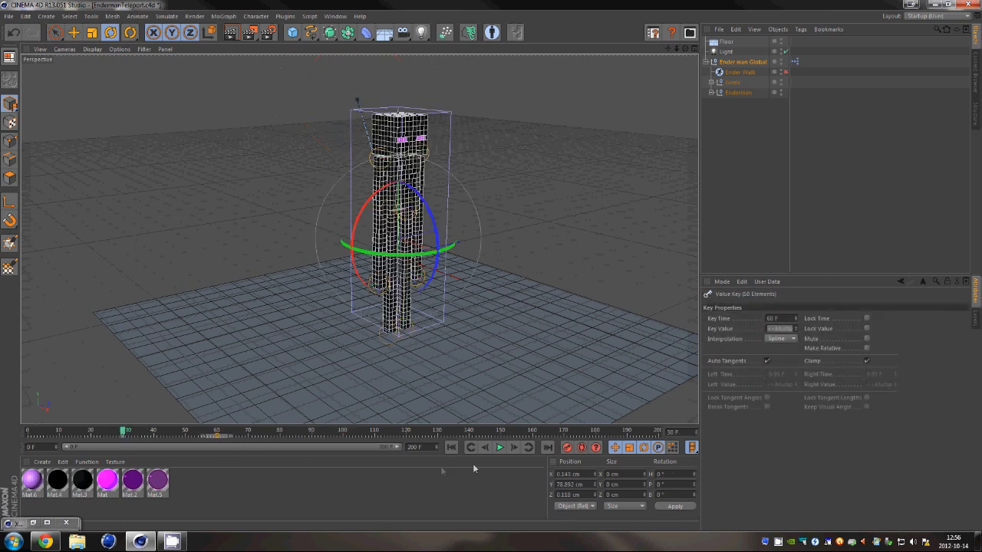
{"action": "left_click", "coordinate": [499, 447]}
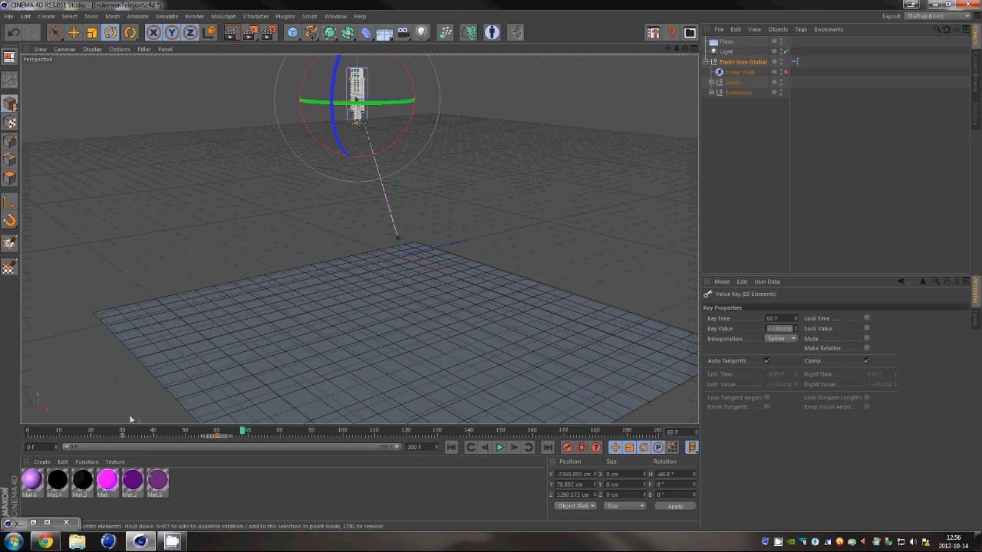
Keyframe Ender man Global's Teleportation at 100% on frame 40 and test-render the Perspective view.
{"action": "mouse_move", "coordinate": [125, 434]}
{"action": "left_mouse_down"}
{"action": "mouse_move", "coordinate": [206, 444]}
{"action": "mouse_move", "coordinate": [115, 434]}
{"action": "mouse_move", "coordinate": [133, 434]}
{"action": "left_mouse_up"}
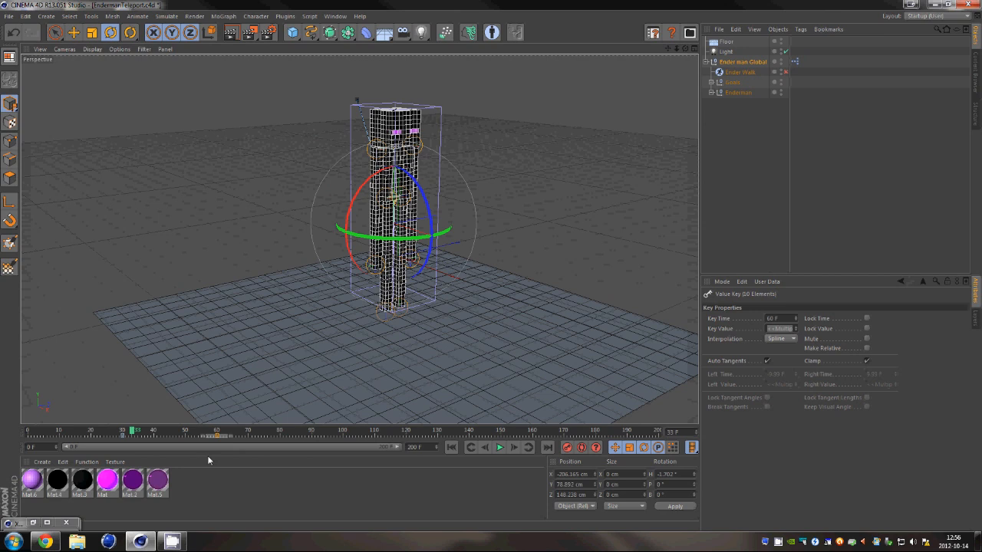
{"action": "left_click", "coordinate": [756, 61]}
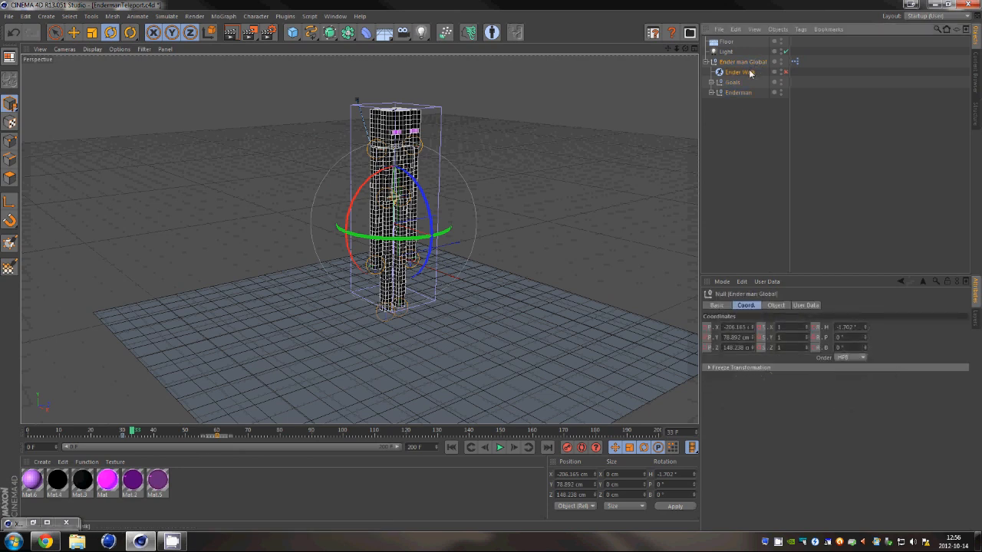
{"action": "left_click", "coordinate": [750, 72]}
{"action": "left_click", "coordinate": [760, 62]}
{"action": "left_click", "coordinate": [815, 305]}
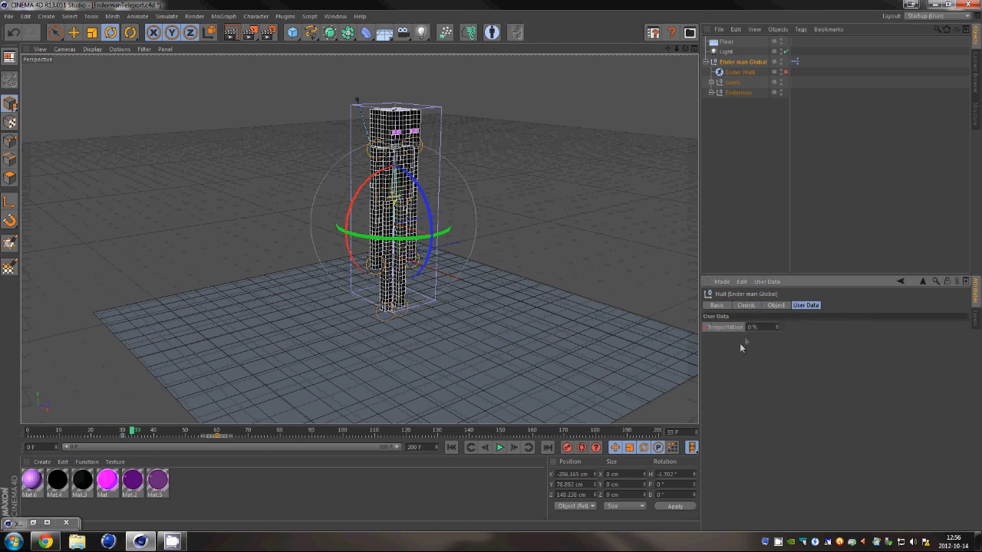
{"action": "left_click_drag", "start_coordinate": [132, 433], "coordinate": [155, 434]}
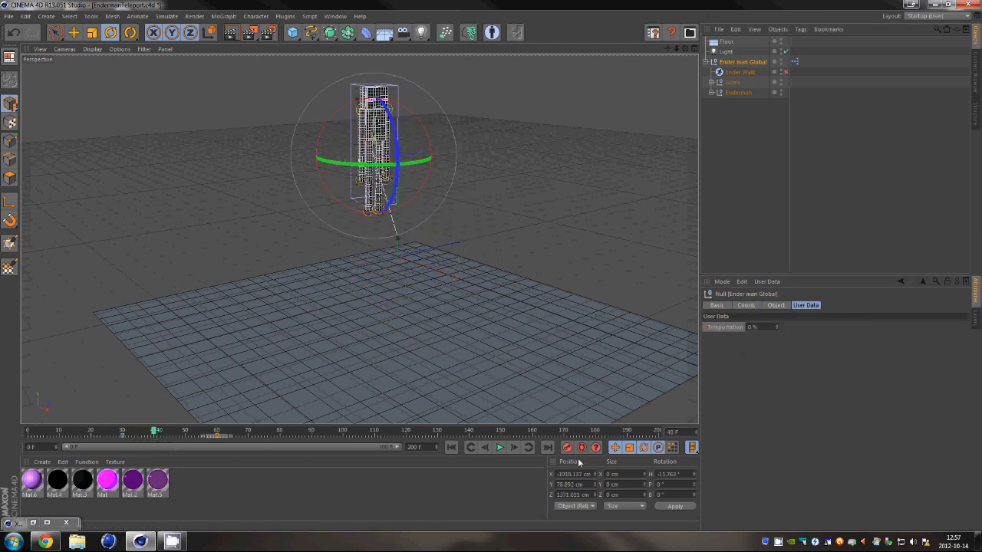
{"action": "left_click_drag", "start_coordinate": [778, 330], "coordinate": [779, 330]}
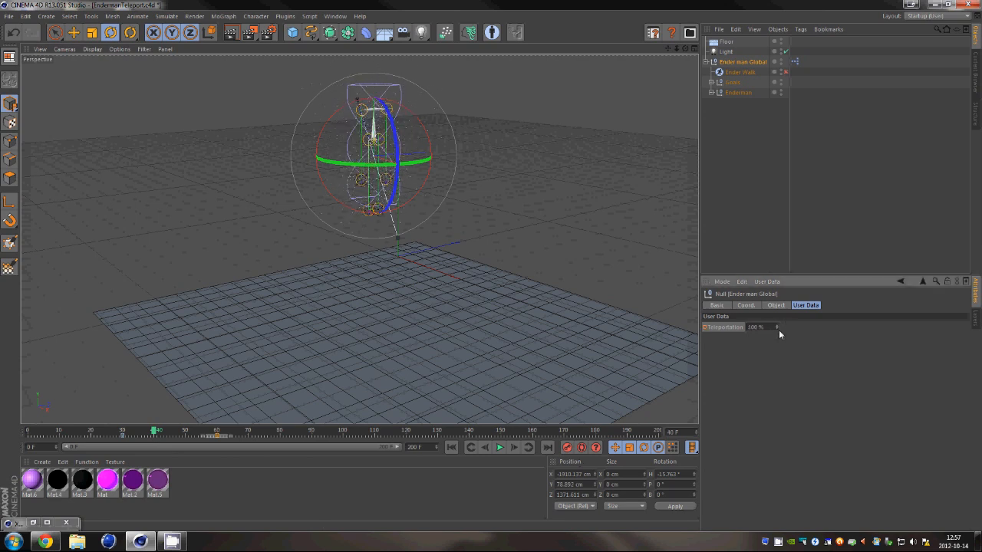
{"action": "left_click", "coordinate": [706, 328]}
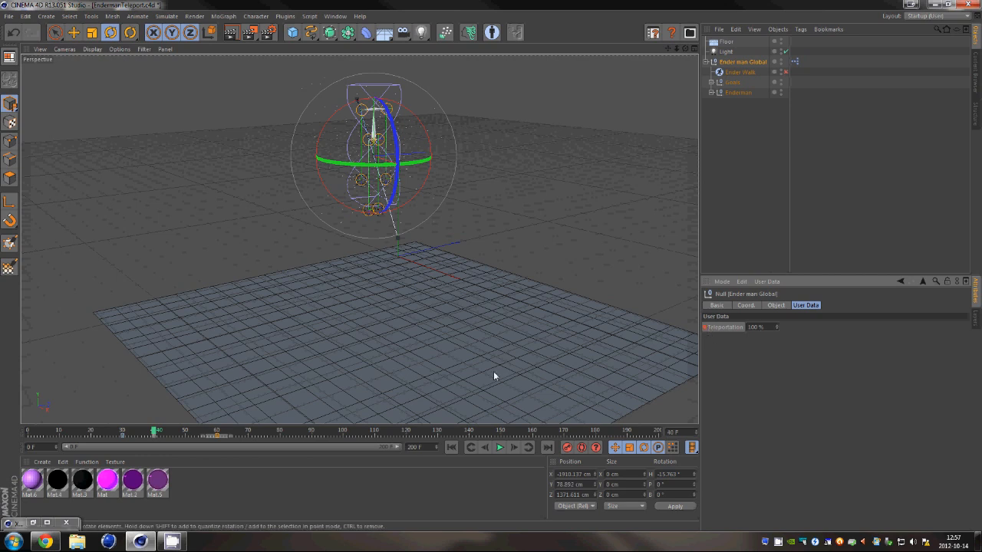
{"action": "key", "text": "ctrl+r"}
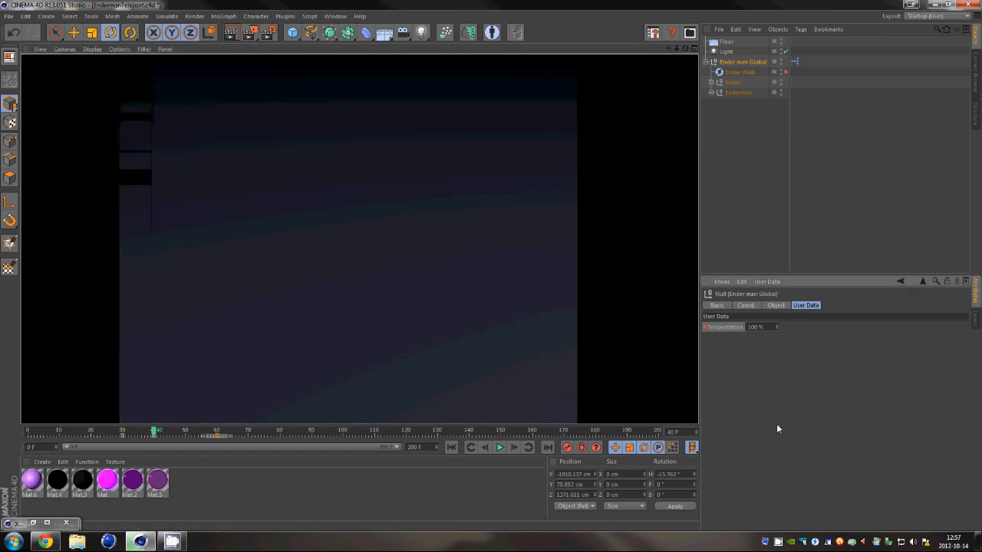
{"action": "left_click", "coordinate": [512, 277]}
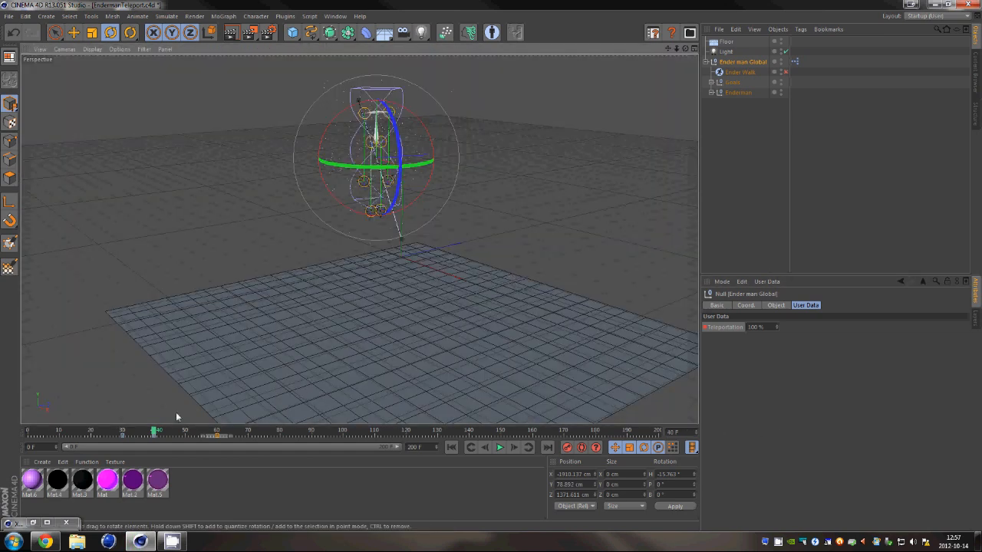
Keyframe Ender man Global's Teleportation at 100% on frame 51.
{"action": "left_click_drag", "start_coordinate": [154, 431], "coordinate": [188, 434]}
{"action": "left_click_drag", "start_coordinate": [776, 326], "coordinate": [776, 327]}
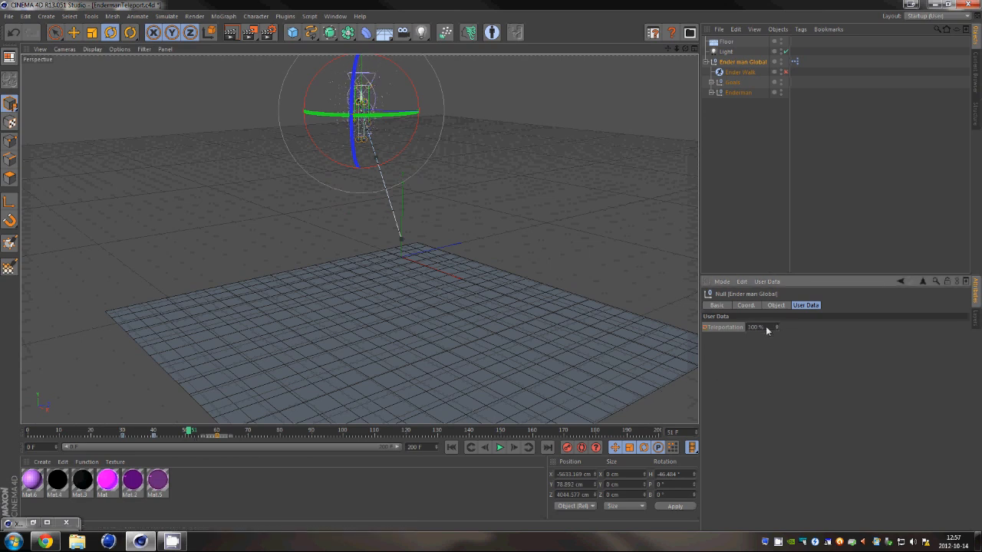
{"action": "left_click", "coordinate": [704, 327], "text": "ctrl"}
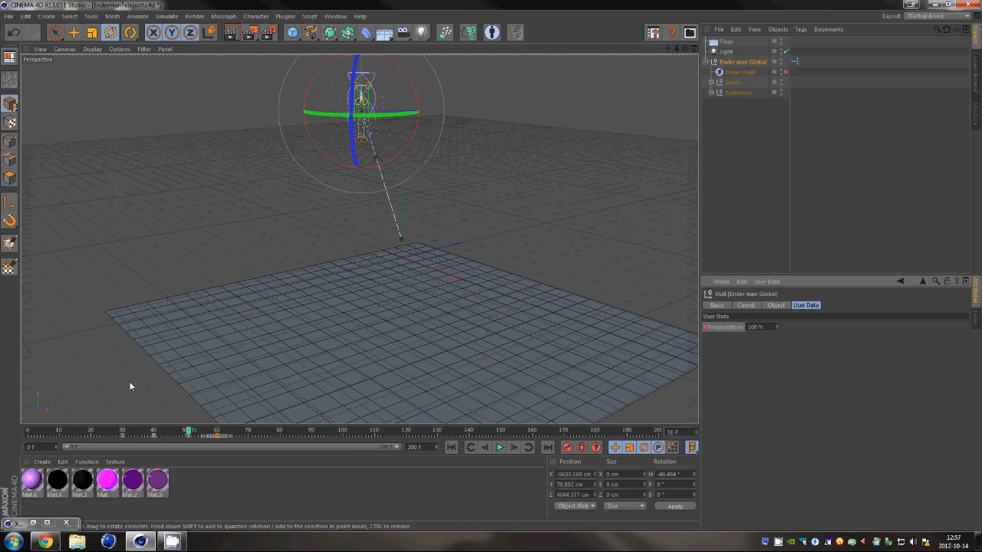
Deselect all objects and play the teleport animation from frame 28, stopping it after the move.
{"action": "left_click", "coordinate": [119, 432]}
{"action": "left_click", "coordinate": [585, 239]}
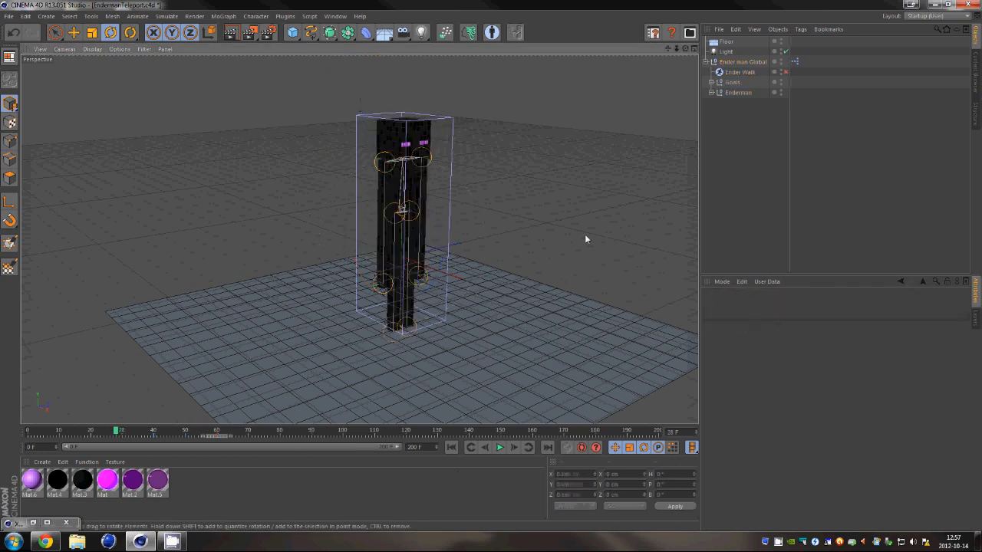
{"action": "left_click", "coordinate": [499, 448]}
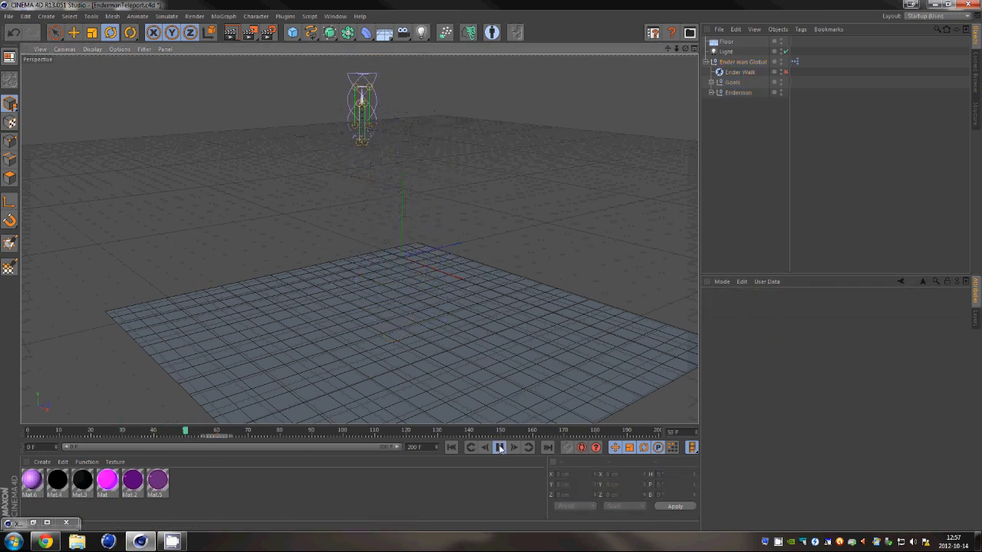
{"action": "left_click", "coordinate": [500, 447]}
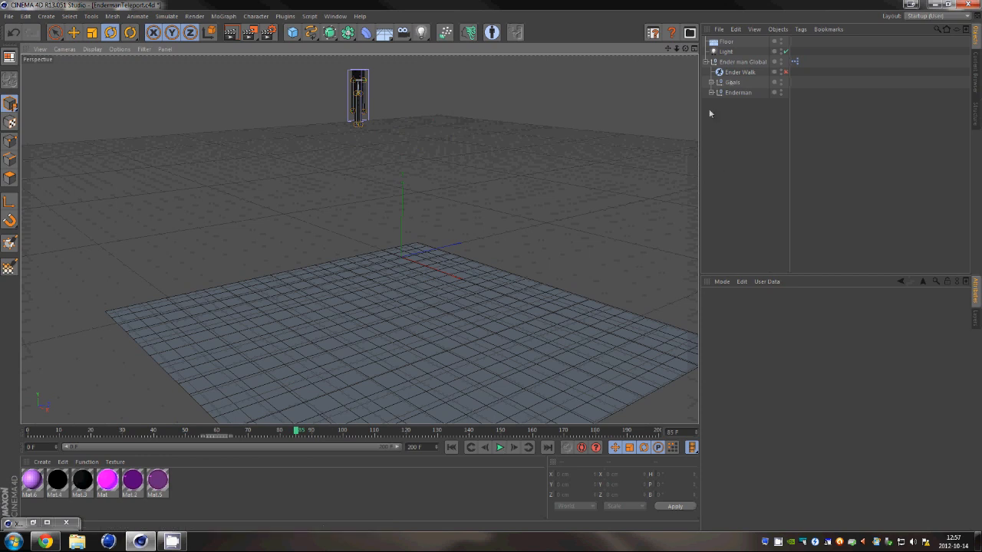
Scrub the timeline to frame 38 with Ender man Global selected, and expand the Goals and Enderman groups.
{"action": "left_click", "coordinate": [742, 63]}
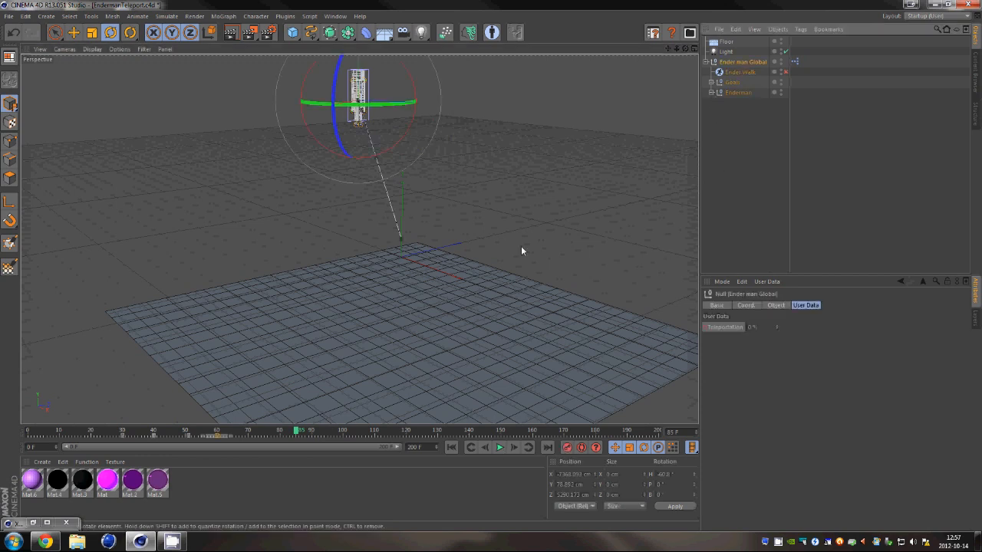
{"action": "left_click", "coordinate": [118, 430]}
{"action": "left_click_drag", "start_coordinate": [122, 432], "coordinate": [147, 433]}
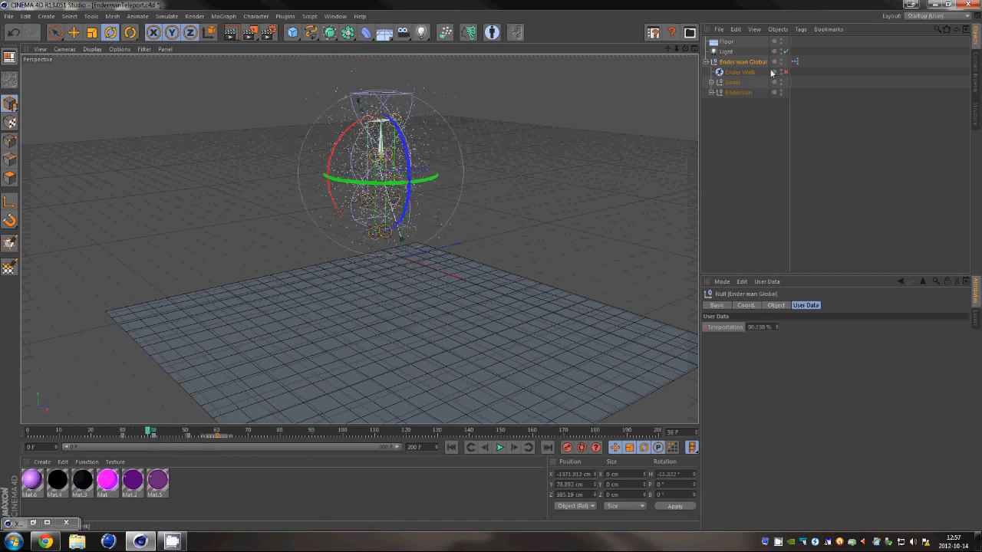
{"action": "left_click", "coordinate": [712, 82]}
{"action": "left_click", "coordinate": [711, 134]}
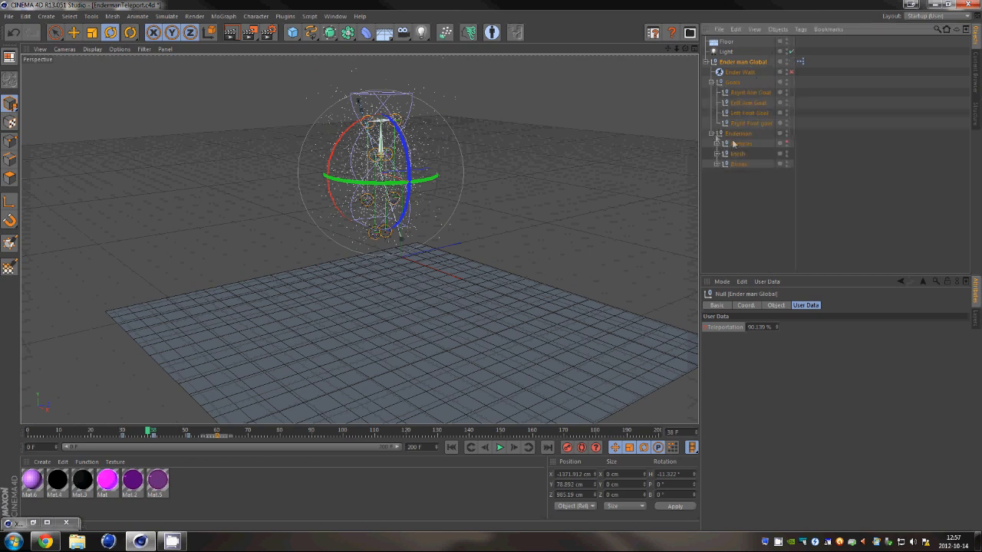
At frame 48, expand the Particles group and set the editor and renderer birthrates of Particles Down and Emitter to 7.
{"action": "left_click", "coordinate": [787, 141]}
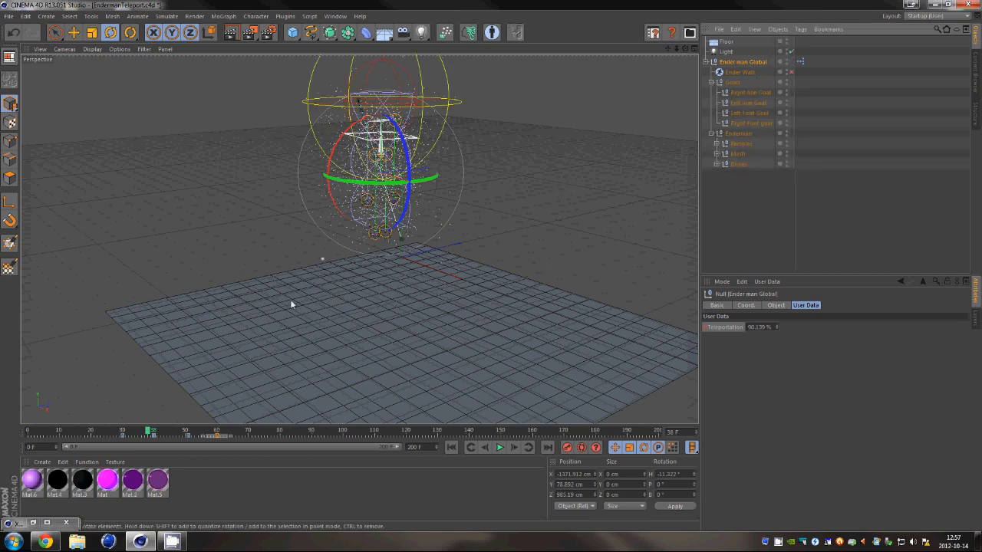
{"action": "left_click_drag", "start_coordinate": [147, 434], "coordinate": [180, 432]}
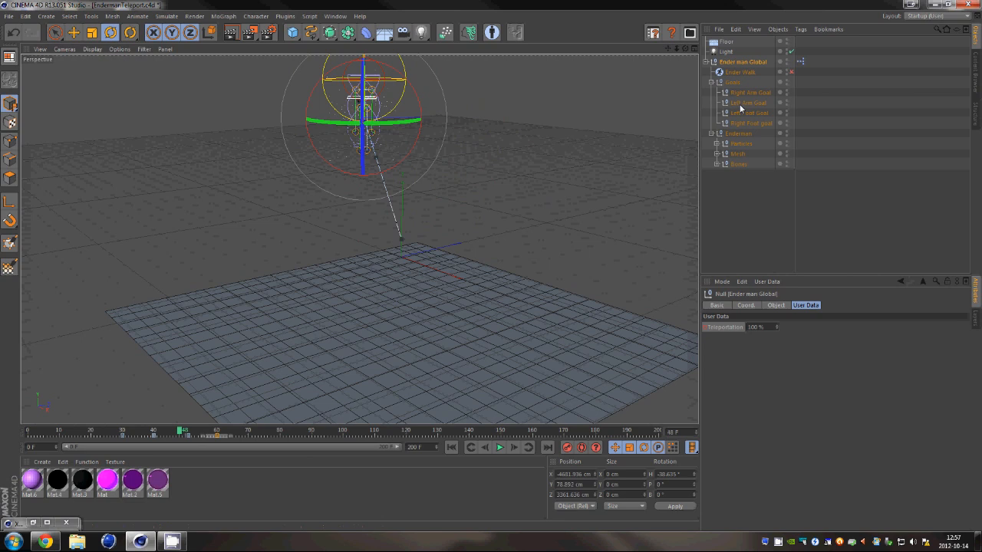
{"action": "left_click", "coordinate": [716, 145]}
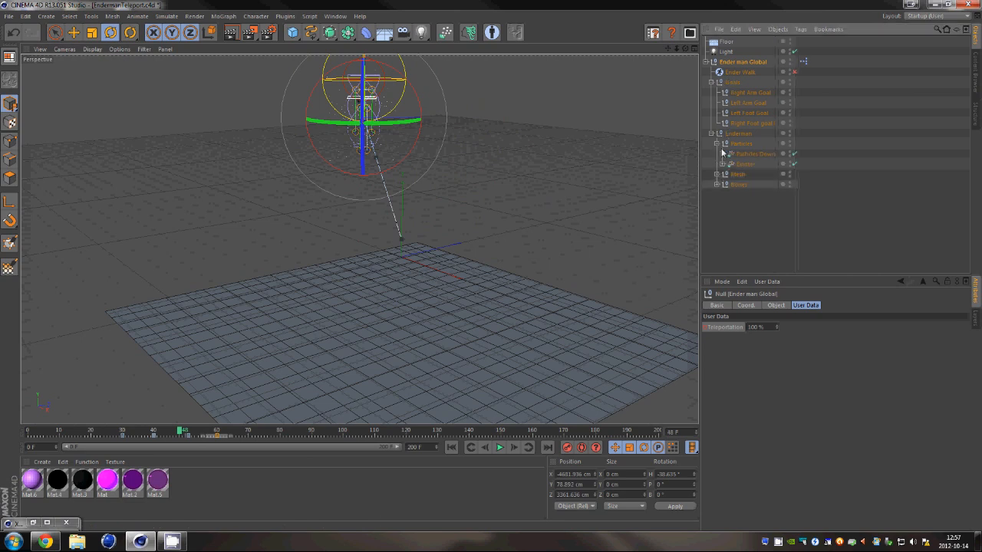
{"action": "left_click", "coordinate": [738, 154]}
{"action": "left_click", "coordinate": [779, 337]}
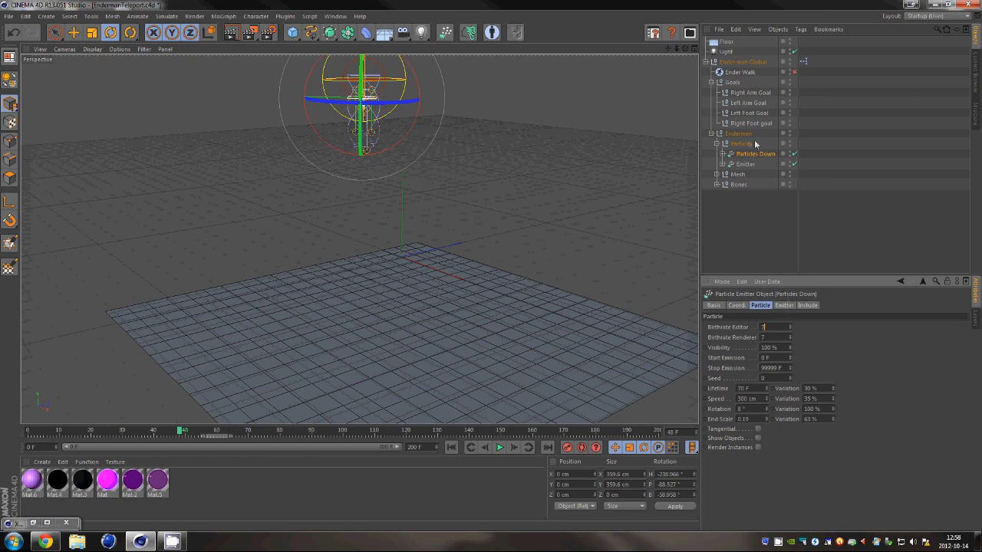
{"action": "left_click", "coordinate": [745, 164]}
{"action": "left_click_drag", "start_coordinate": [785, 327], "coordinate": [834, 356]}
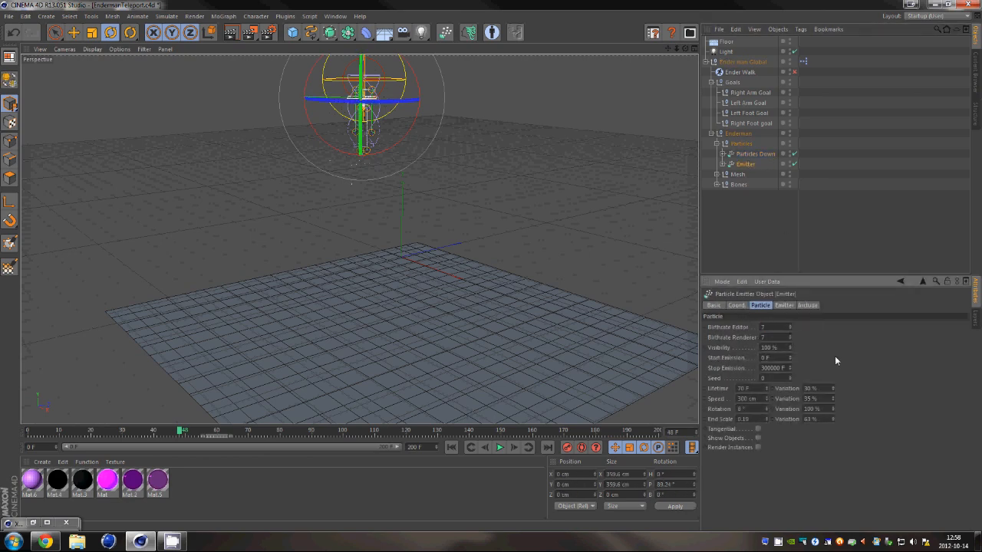
Test-render the Perspective view at frames 45 and 75, and scrub back through the teleport animation to frame 62.
{"action": "left_click_drag", "start_coordinate": [121, 431], "coordinate": [169, 440]}
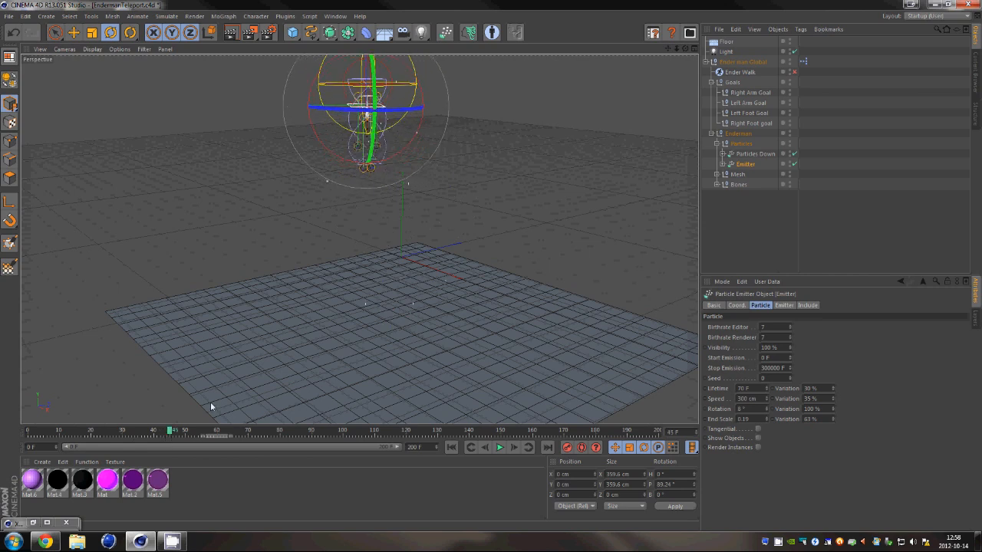
{"action": "key", "text": "ctrl+r"}
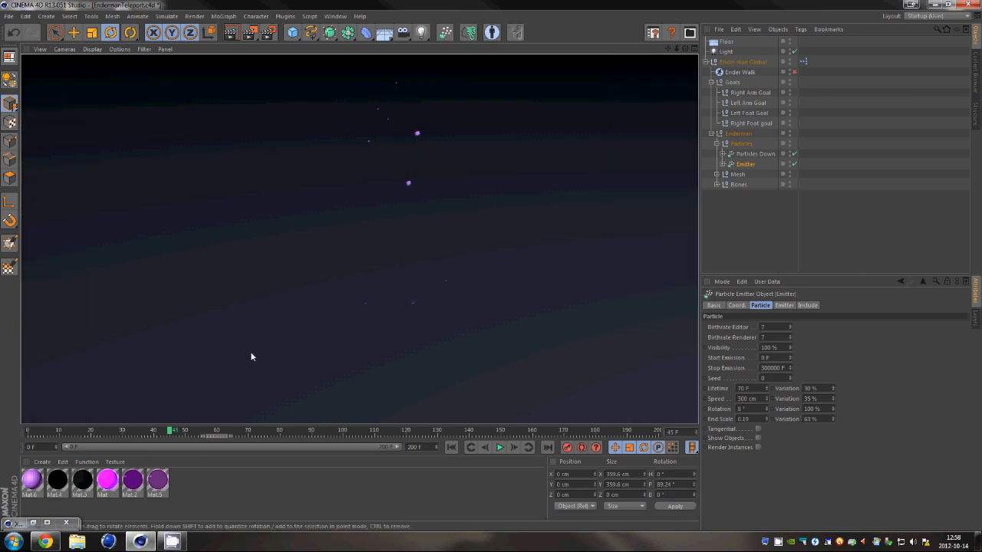
{"action": "left_click_drag", "start_coordinate": [169, 438], "coordinate": [236, 445]}
{"action": "key", "text": "ctrl+r"}
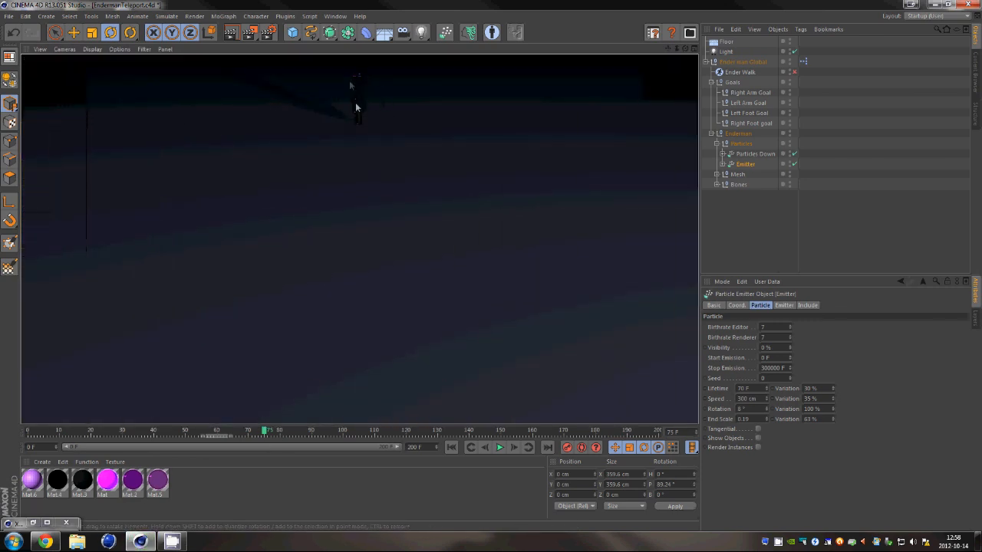
{"action": "left_click_drag", "start_coordinate": [246, 432], "coordinate": [62, 385]}
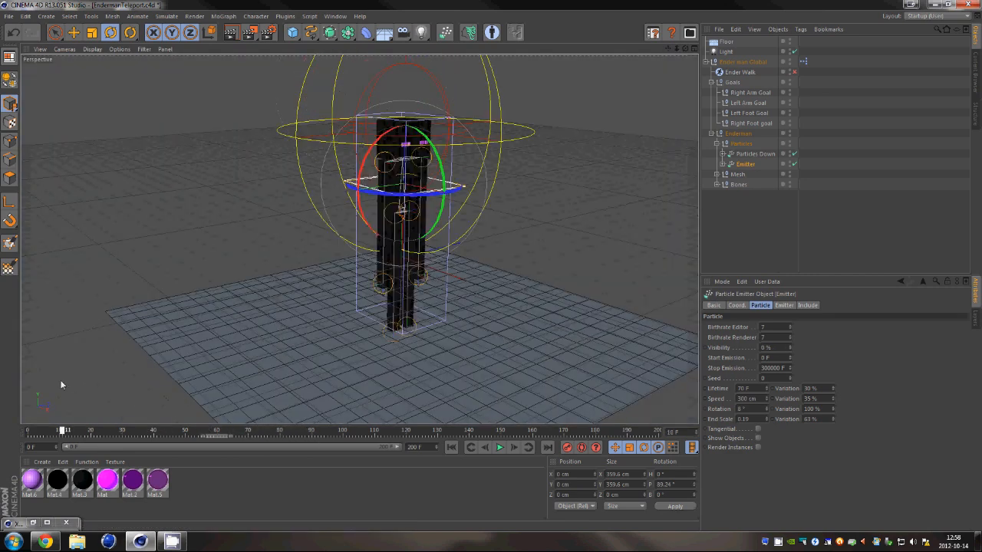
{"action": "left_click_drag", "start_coordinate": [121, 399], "coordinate": [223, 431]}
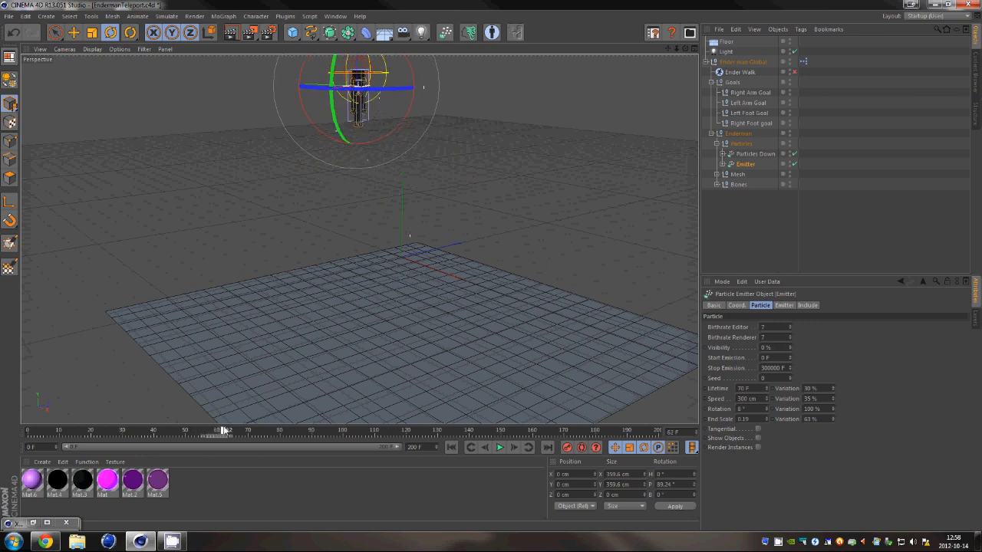
Select Ender man Global and move its keyframe from frame 40 to frame 46 on the timeline.
{"action": "left_click", "coordinate": [743, 62]}
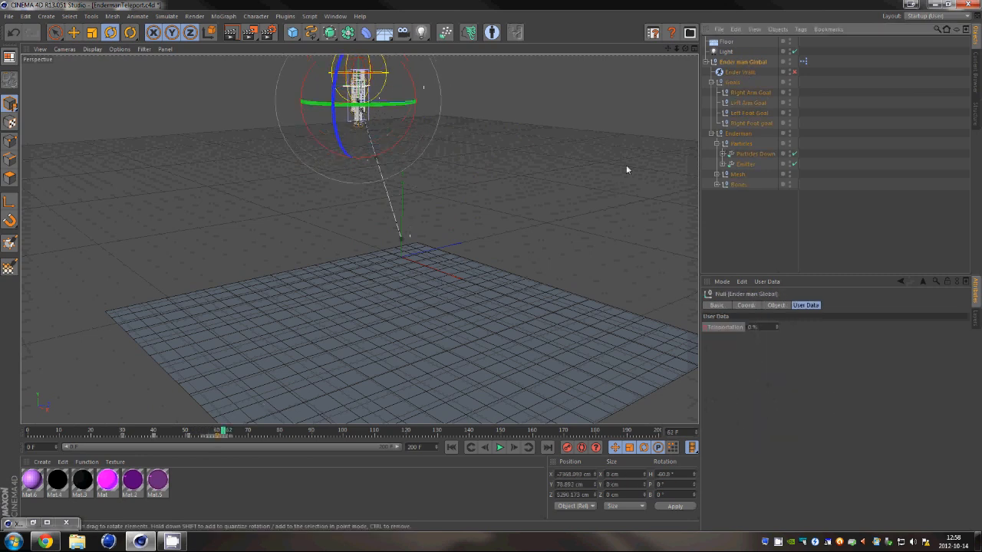
{"action": "left_click", "coordinate": [188, 438]}
{"action": "left_click", "coordinate": [167, 437]}
{"action": "left_click", "coordinate": [154, 437]}
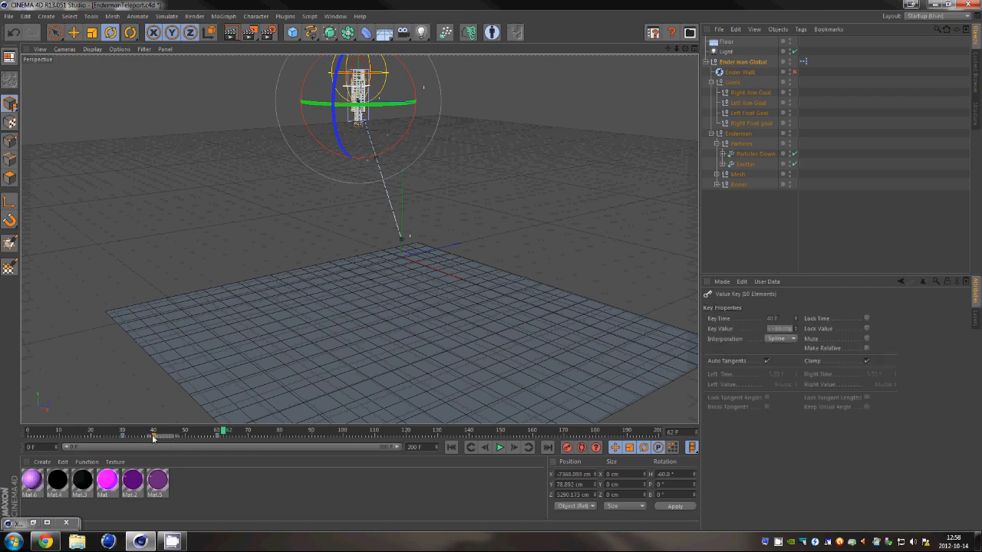
{"action": "left_click_drag", "start_coordinate": [159, 438], "coordinate": [173, 438]}
Scrub the timeline back to frame 28 and show the Windows desktop.
{"action": "left_click", "coordinate": [125, 431]}
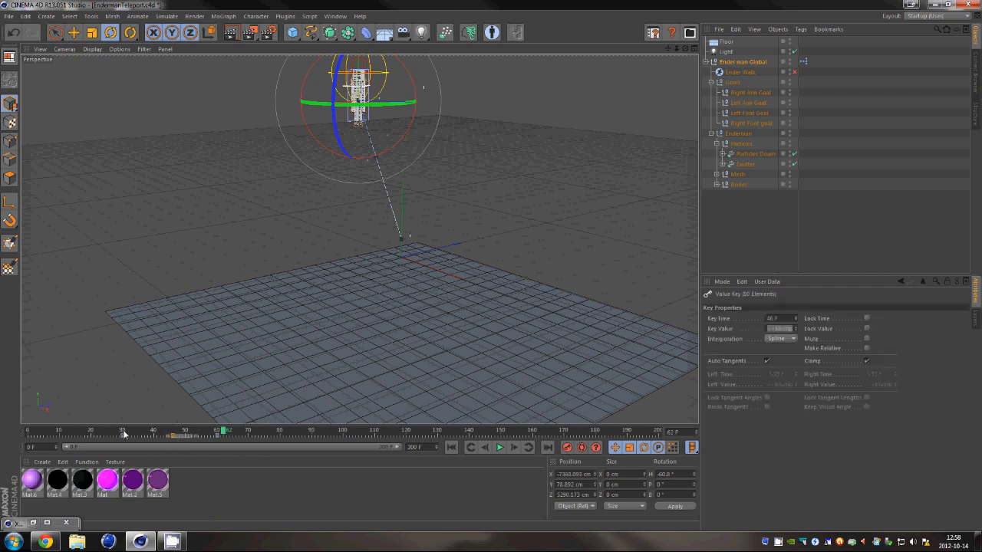
{"action": "left_click_drag", "start_coordinate": [124, 431], "coordinate": [119, 407]}
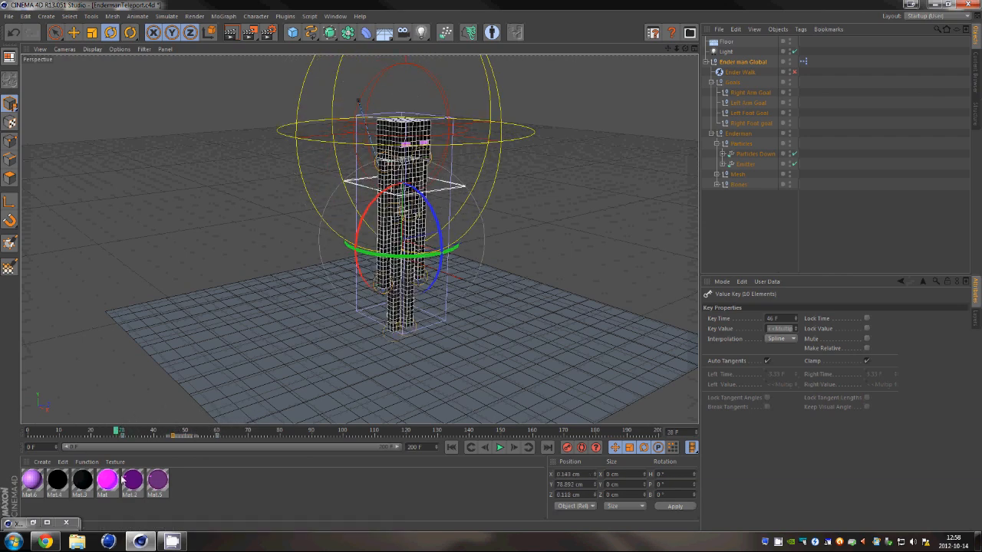
{"action": "left_click", "coordinate": [978, 543]}
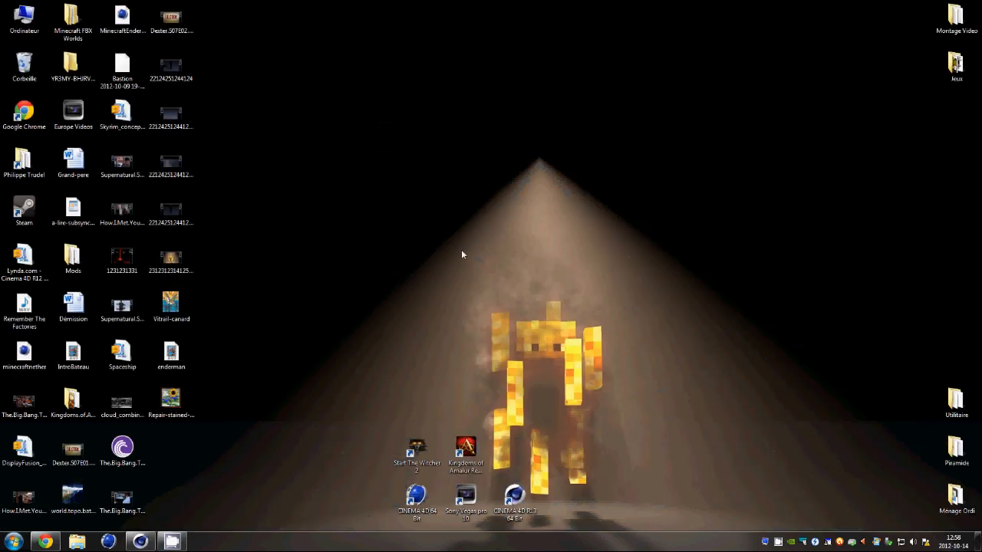